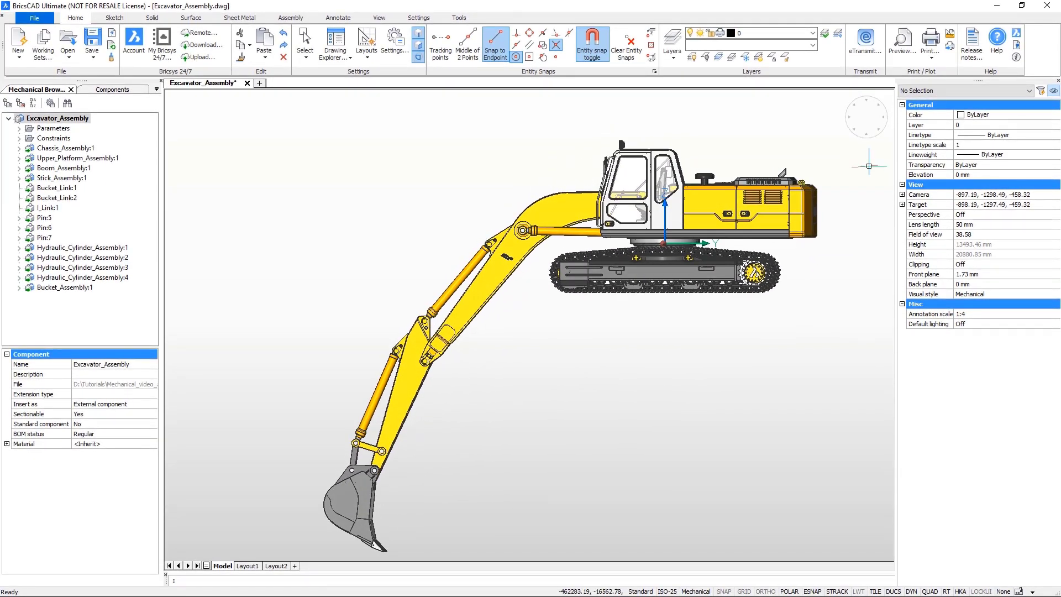
Step: Move the bucket assembly upward by about 1069 mm at about 101° in the side view, carrying the connected arm along
{"action": "left_click", "coordinate": [883, 116]}
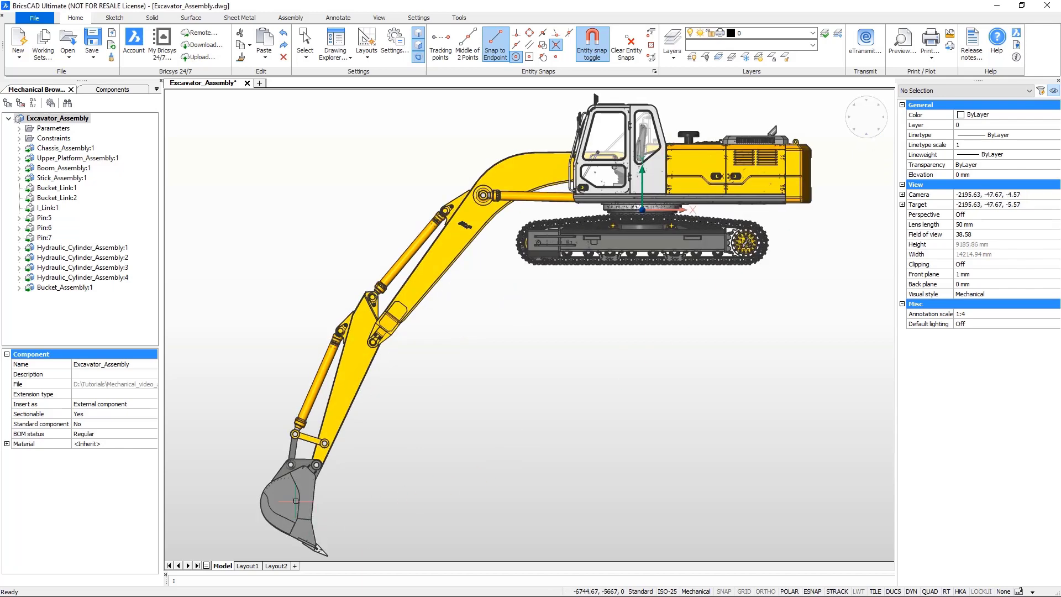
{"action": "mouse_move", "coordinate": [301, 500]}
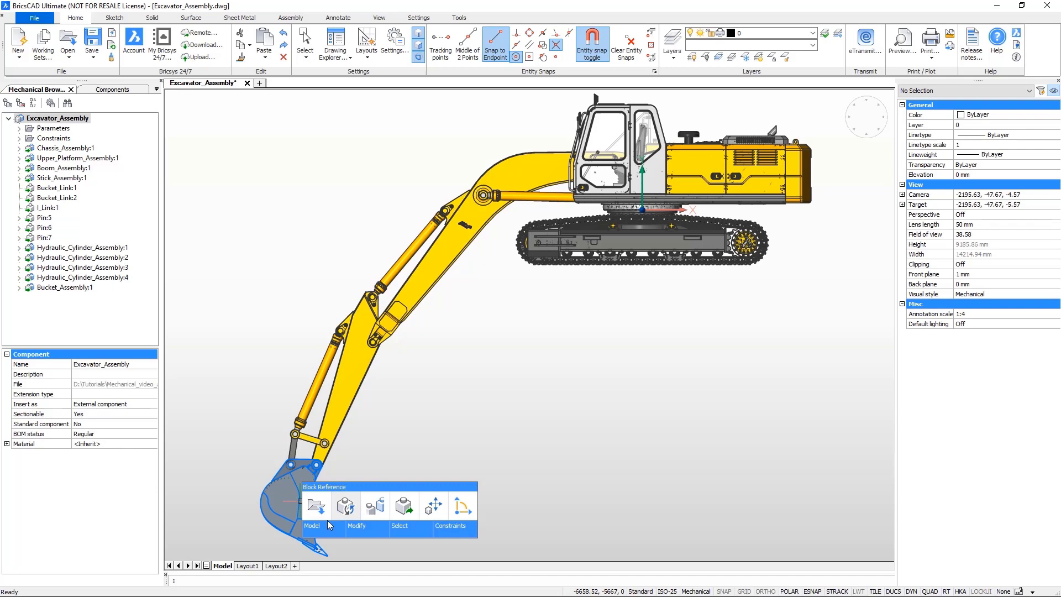
{"action": "left_click", "coordinate": [323, 524]}
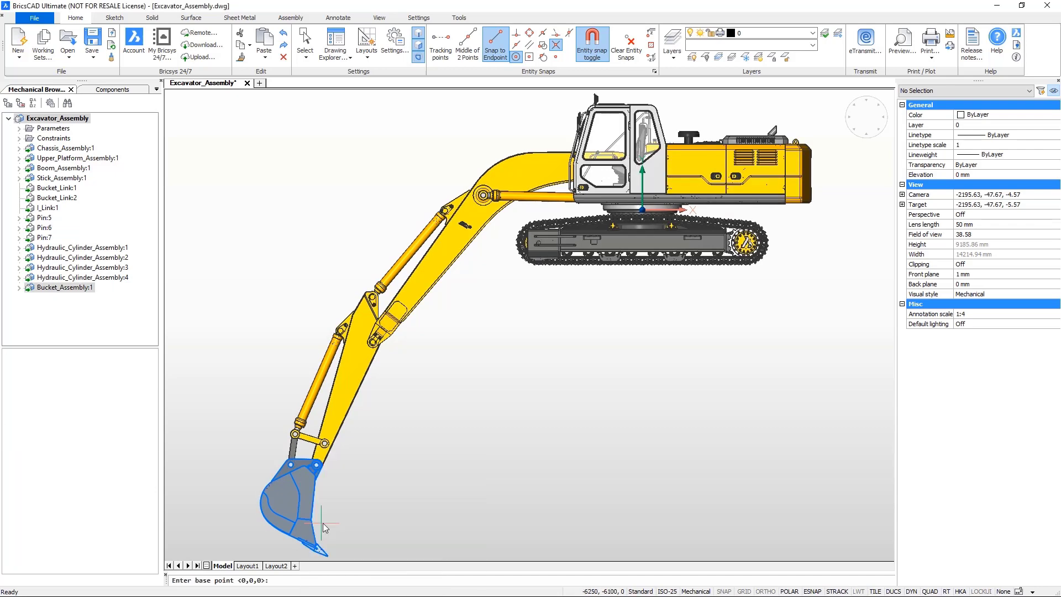
{"action": "left_click", "coordinate": [359, 515]}
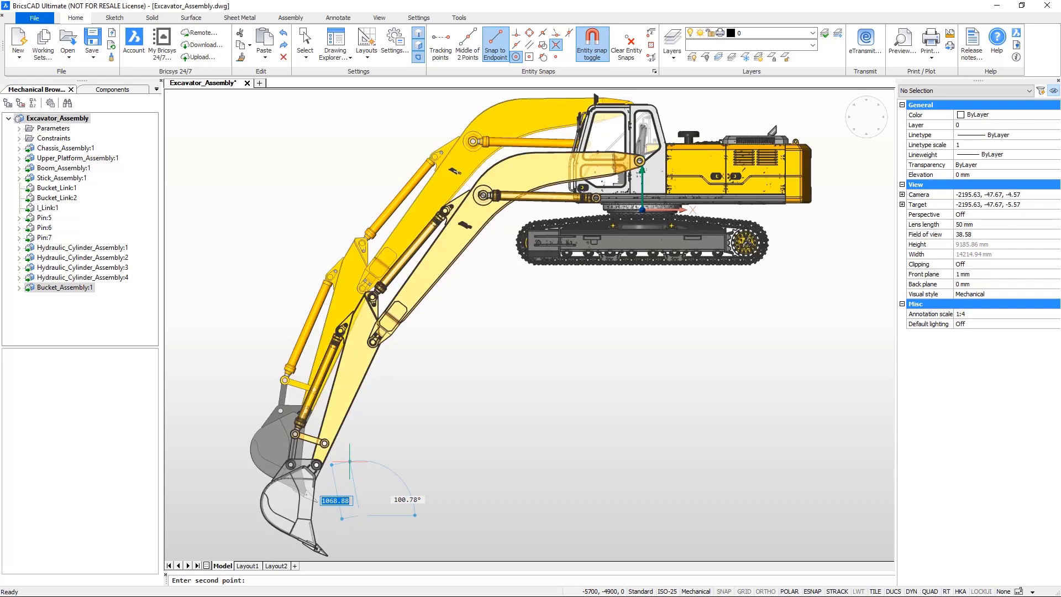
{"action": "left_click", "coordinate": [350, 461]}
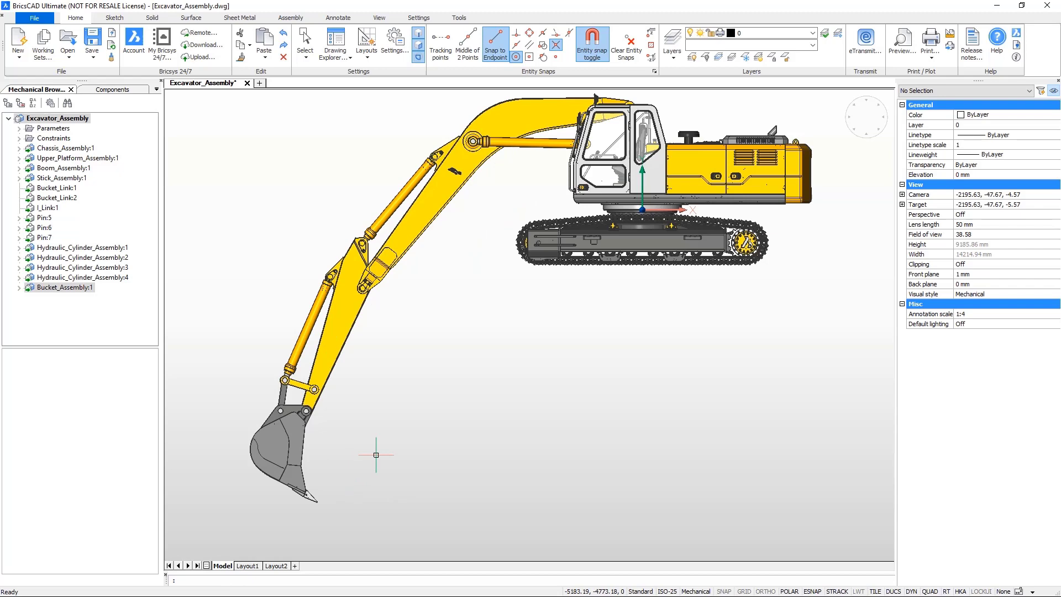
Step: Apply a Fix constraint to the upper platform assembly
{"action": "middle_click_drag", "start_coordinate": [385, 447], "coordinate": [384, 461]}
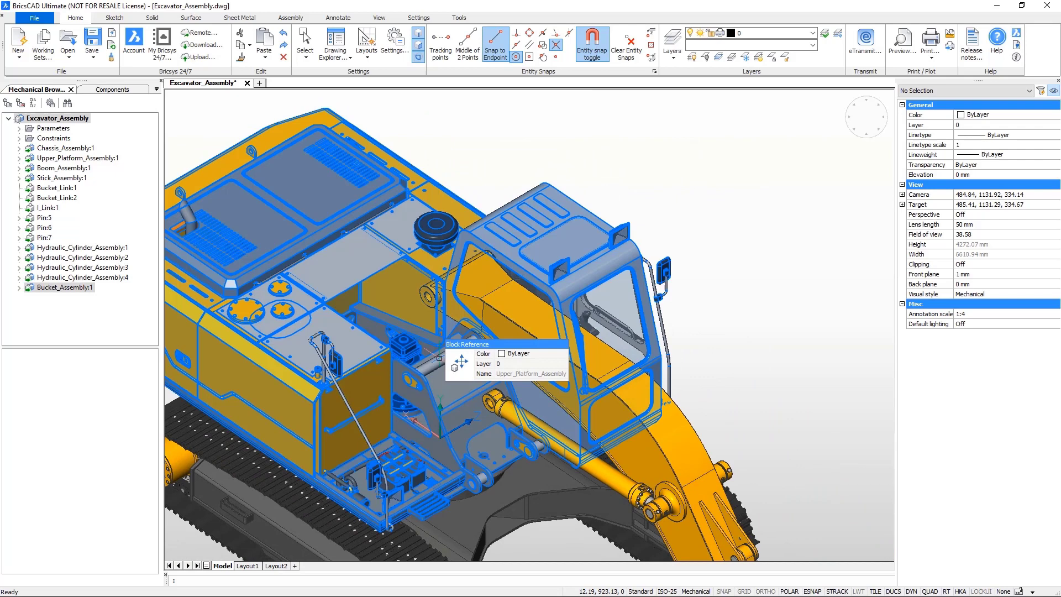
{"action": "mouse_move", "coordinate": [463, 362]}
{"action": "mouse_move", "coordinate": [458, 382]}
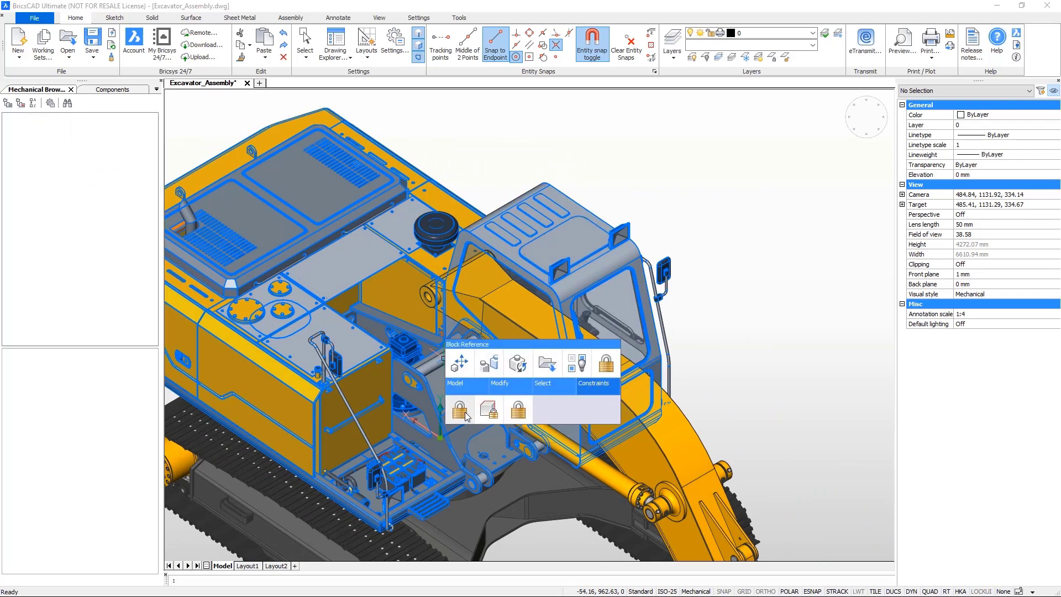
{"action": "left_click", "coordinate": [465, 413]}
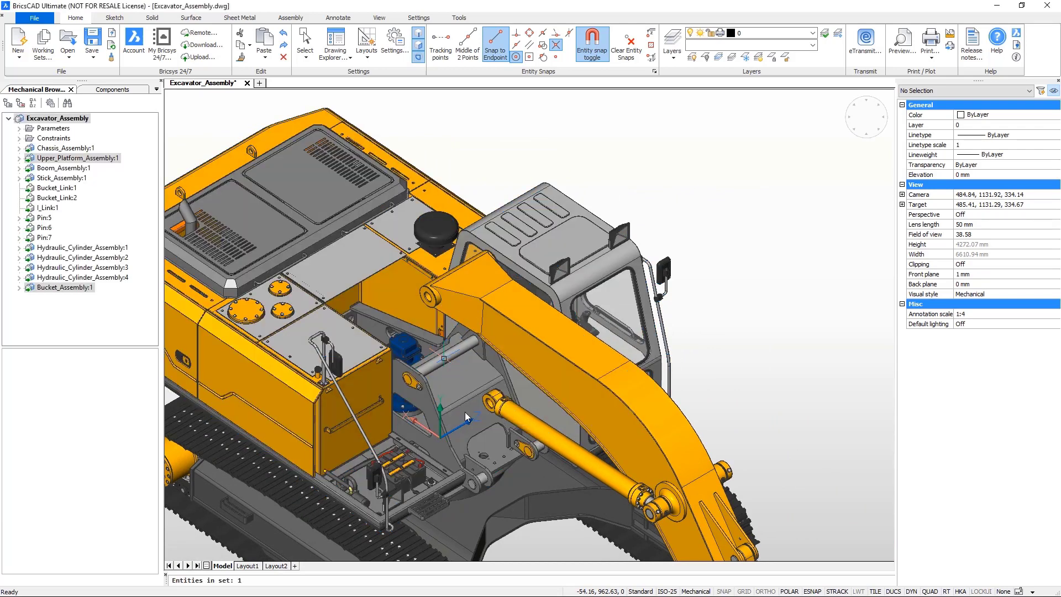
Step: Add a Concentric constraint between the cylindrical pin on the upper platform and the hole at the boom's end
{"action": "left_click", "coordinate": [289, 18]}
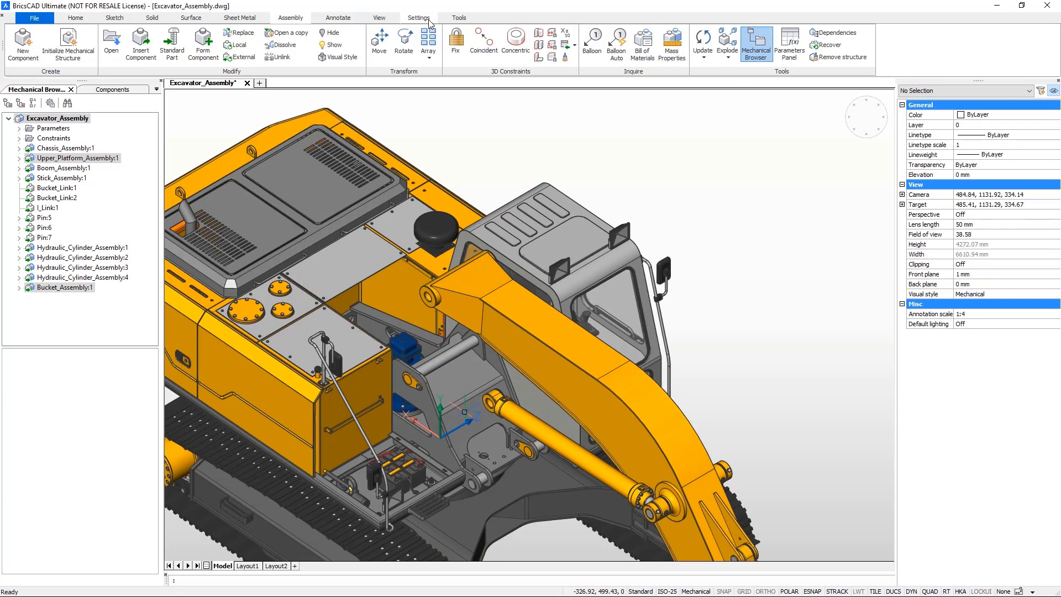
{"action": "left_click", "coordinate": [517, 39]}
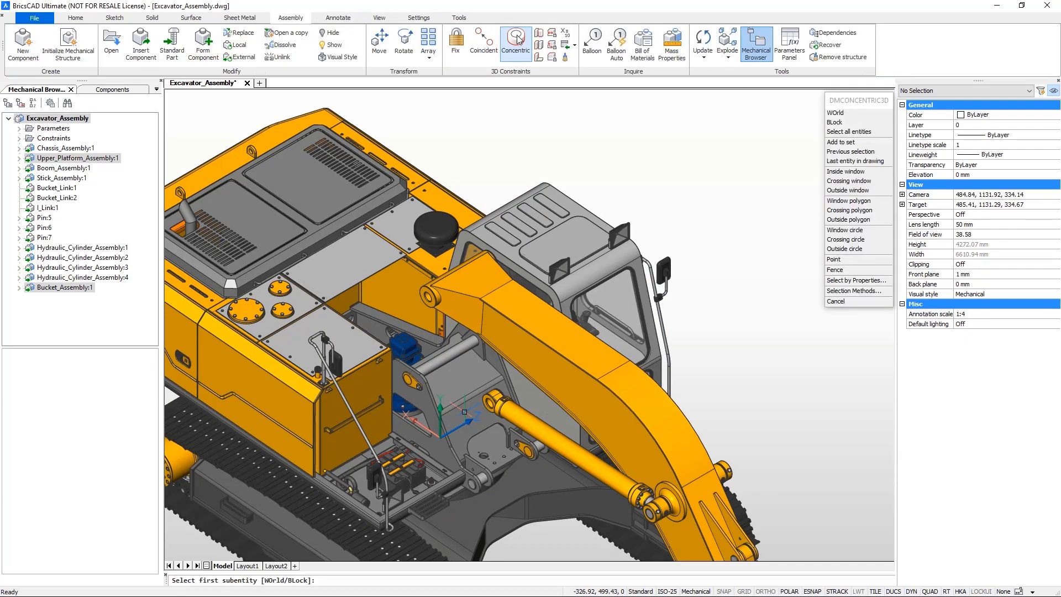
{"action": "left_click", "coordinate": [454, 348]}
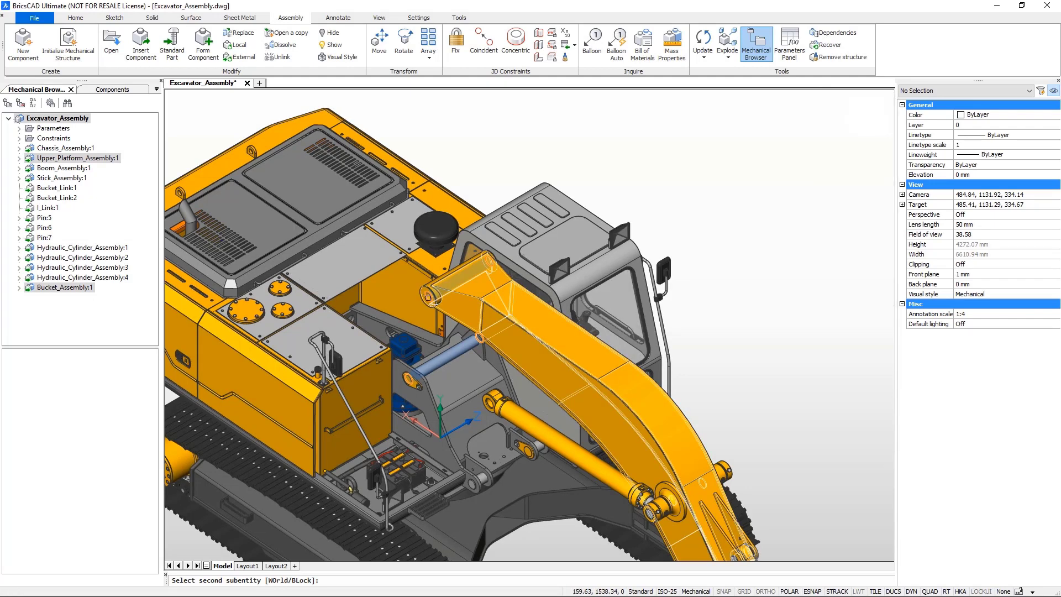
{"action": "left_click", "coordinate": [427, 297]}
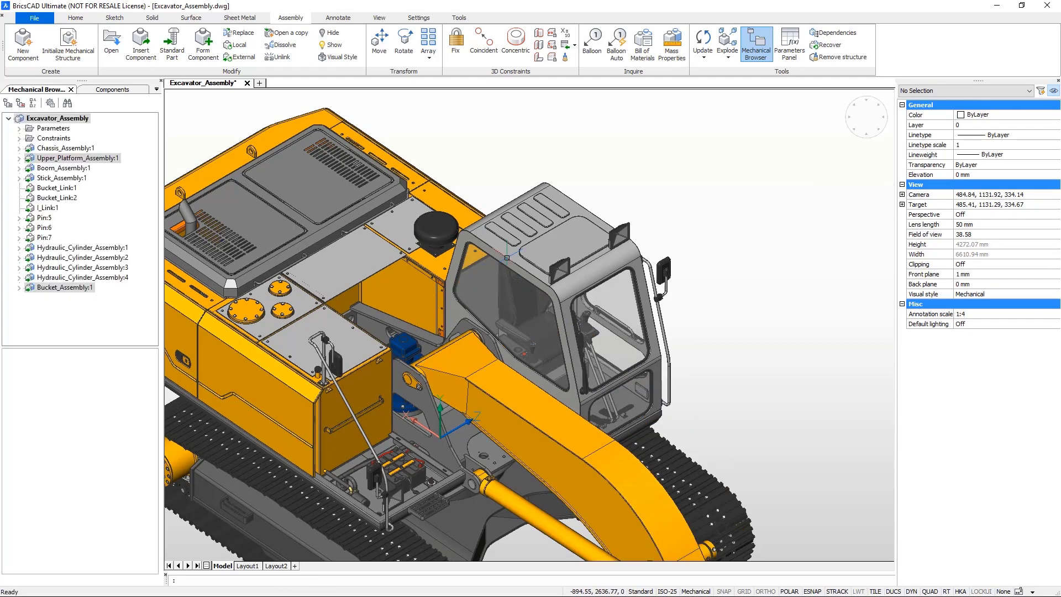
Step: Try to move the bucket assembly upward to test the constrained arm's motion, and cancel the move
{"action": "middle_click_drag", "start_coordinate": [529, 325], "coordinate": [385, 325], "text": "shift"}
{"action": "middle_click_drag", "start_coordinate": [690, 209], "coordinate": [784, 166], "text": "shift"}
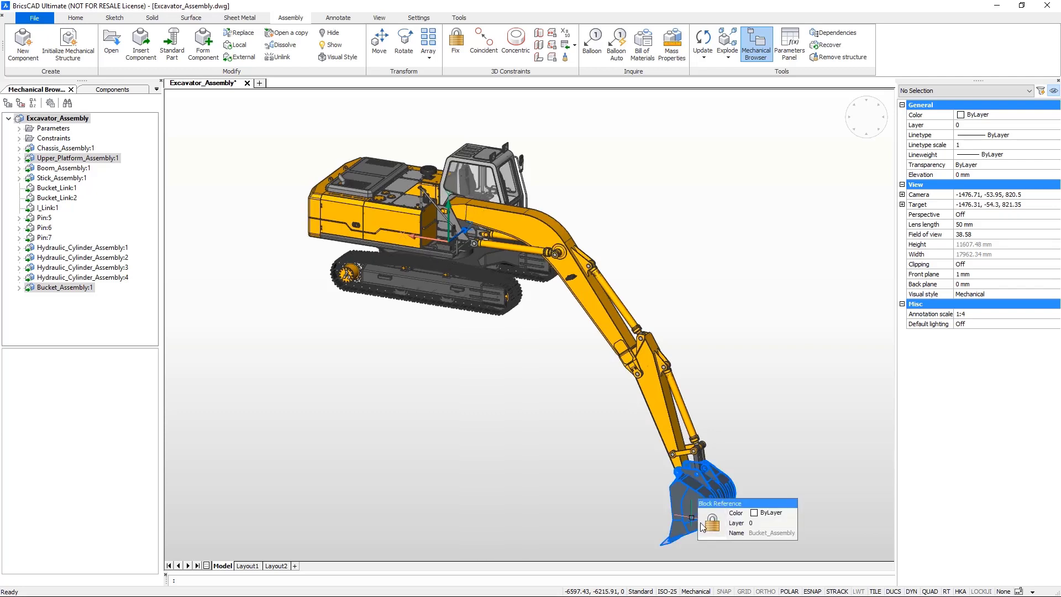
{"action": "mouse_move", "coordinate": [703, 527]}
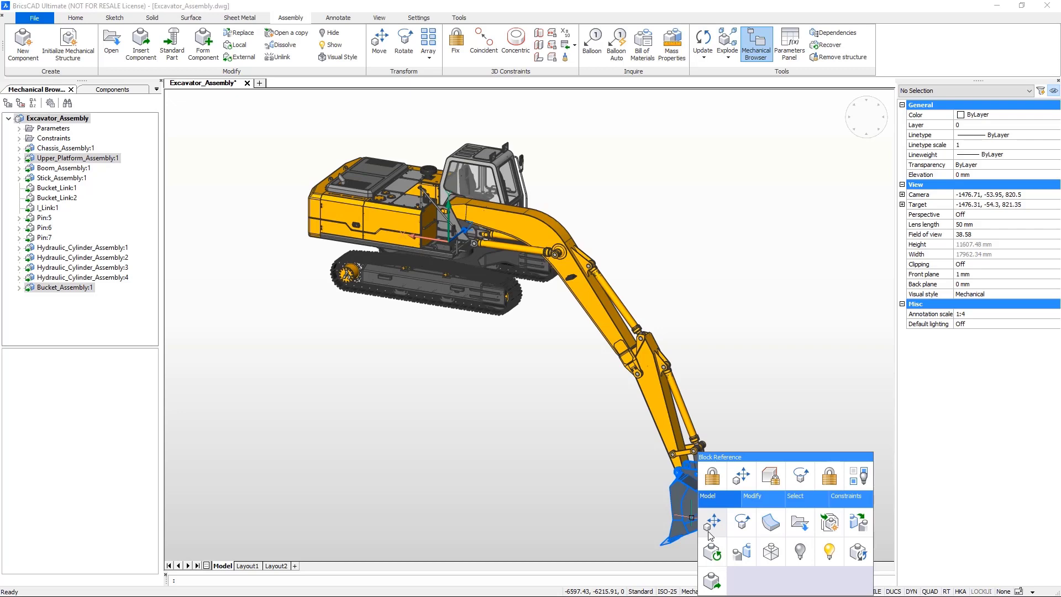
{"action": "left_click", "coordinate": [708, 535]}
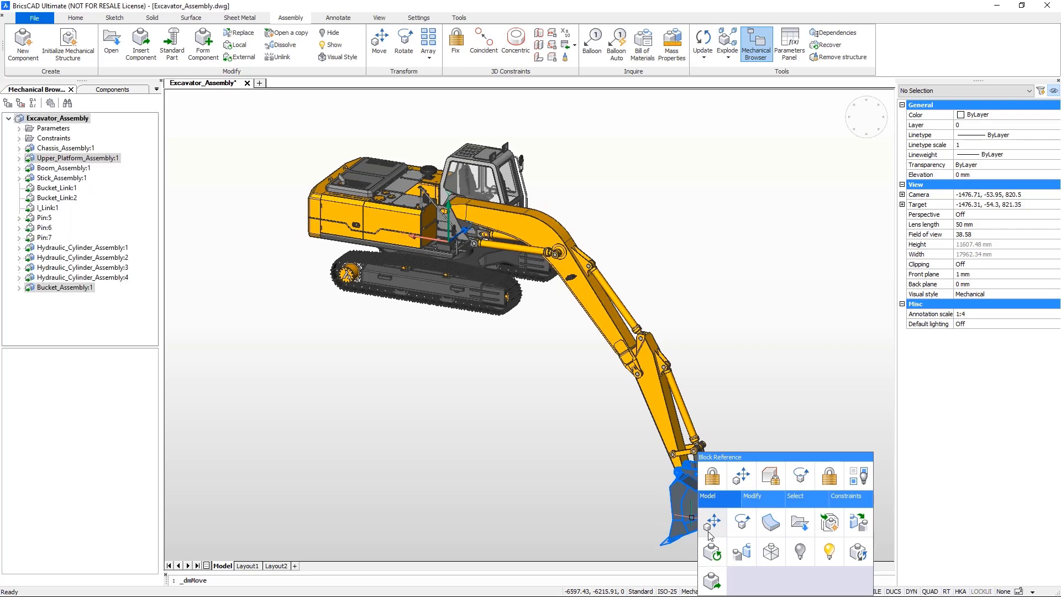
{"action": "left_click", "coordinate": [709, 532]}
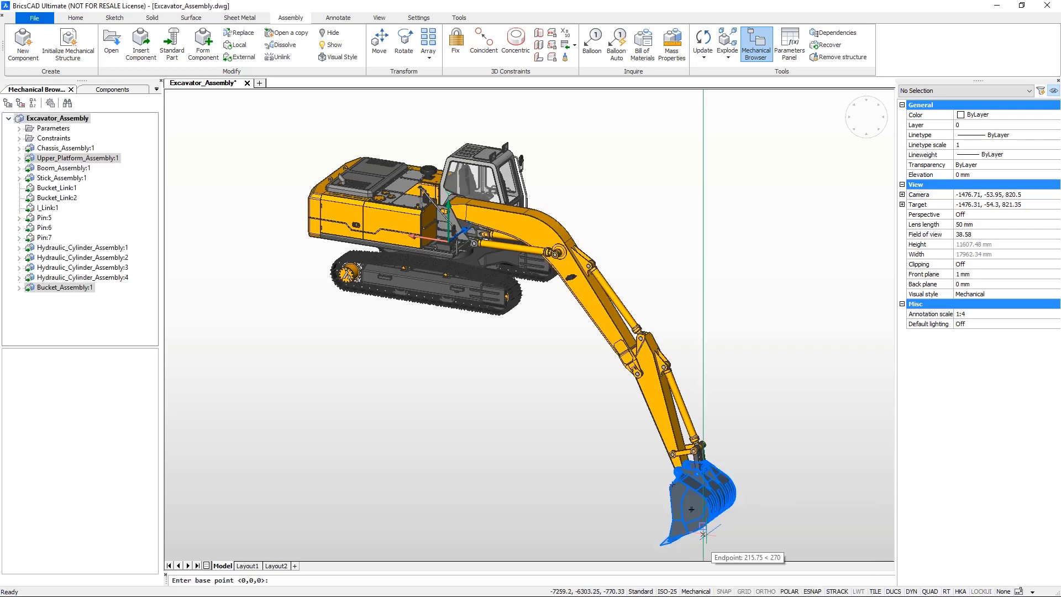
{"action": "left_click", "coordinate": [743, 534]}
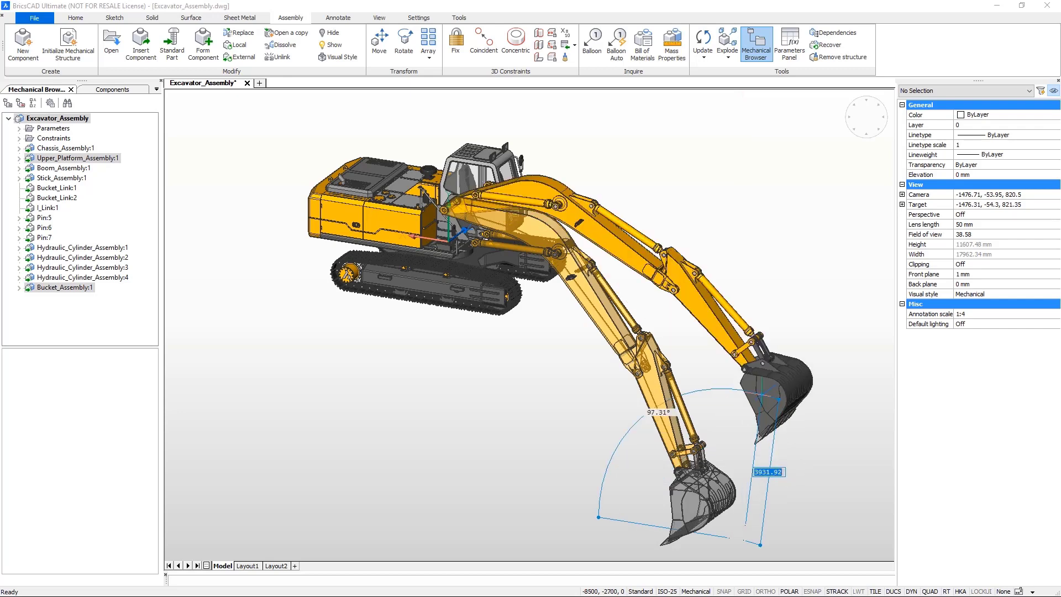
{"action": "key", "text": "Escape"}
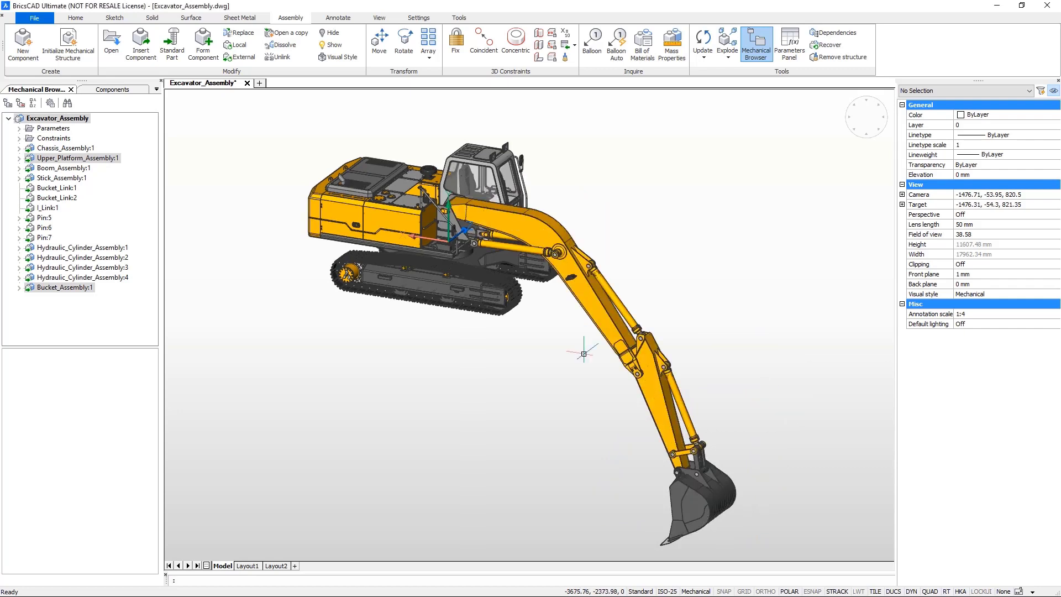
Step: Open the first hydraulic cylinder assembly from the excavator's component tree in its own drawing
{"action": "left_click", "coordinate": [42, 249]}
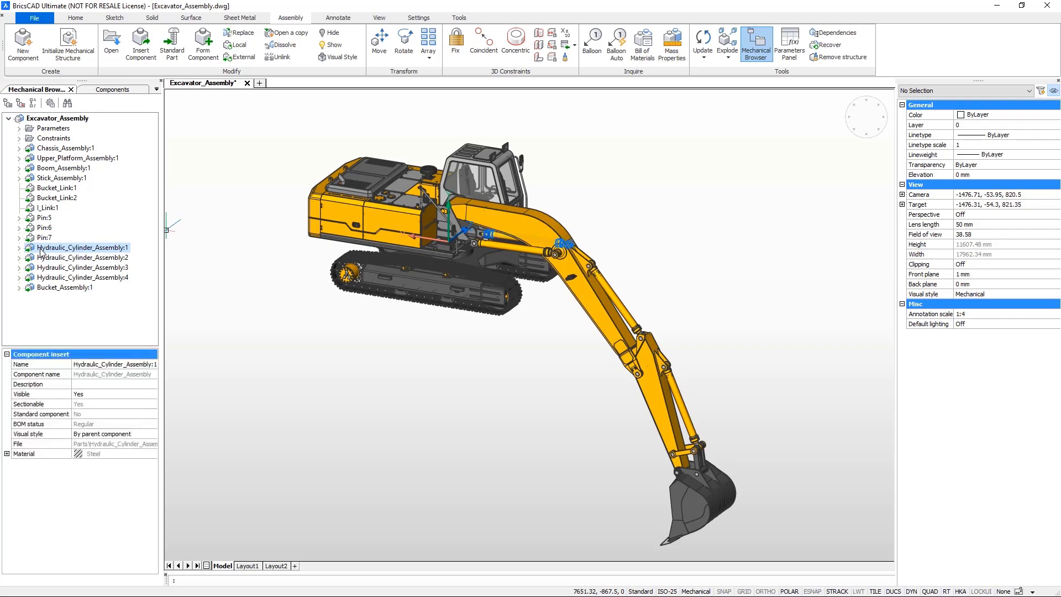
{"action": "right_click", "coordinate": [41, 250]}
{"action": "left_click", "coordinate": [58, 256]}
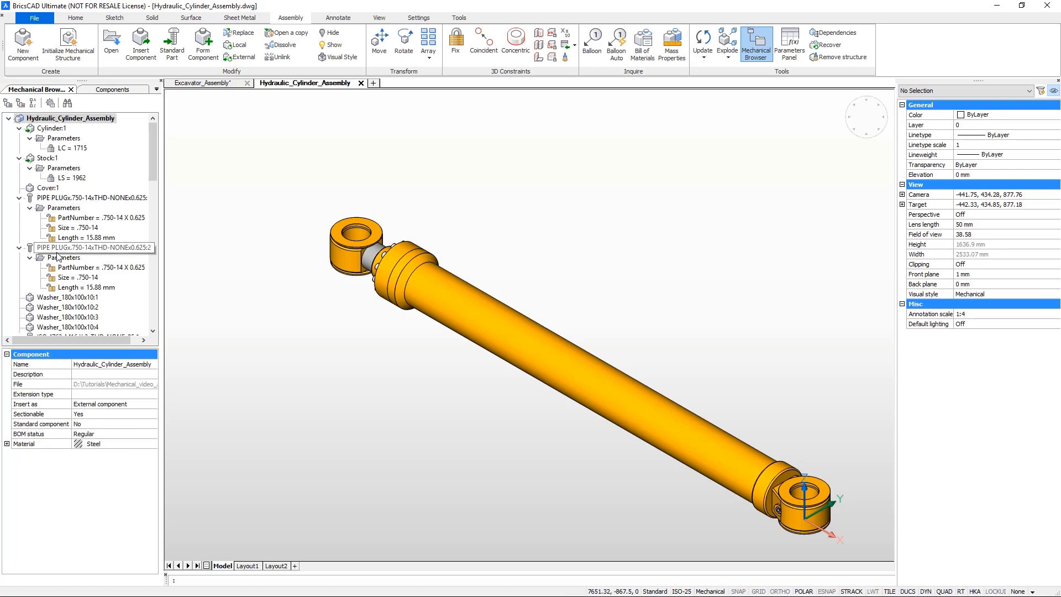
Step: Apply a Fix constraint to the Cylinder component of the hydraulic cylinder assembly
{"action": "mouse_move", "coordinate": [477, 329]}
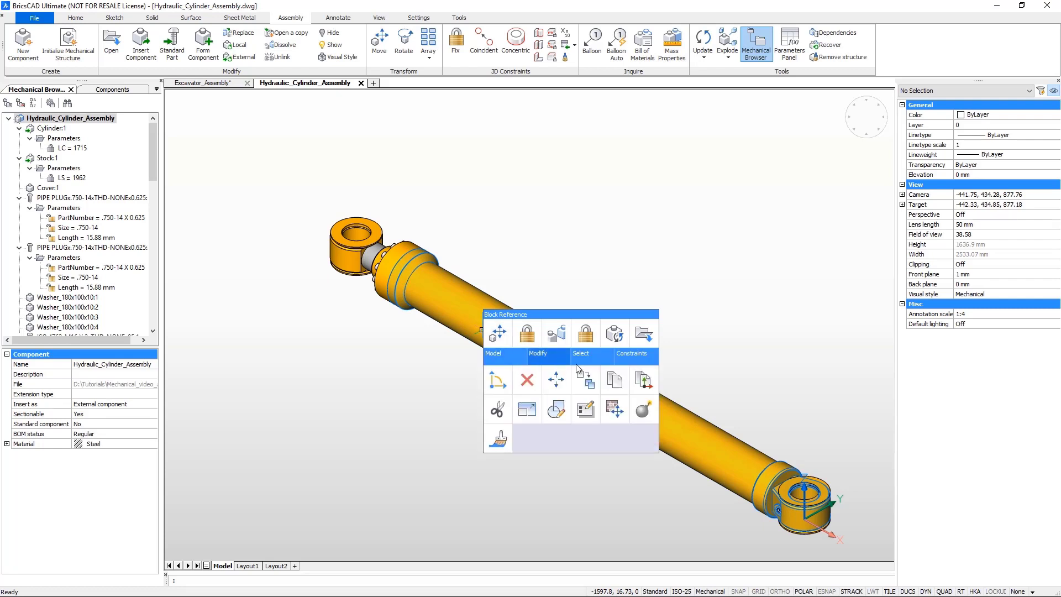
{"action": "mouse_move", "coordinate": [638, 364]}
{"action": "left_click", "coordinate": [499, 380]}
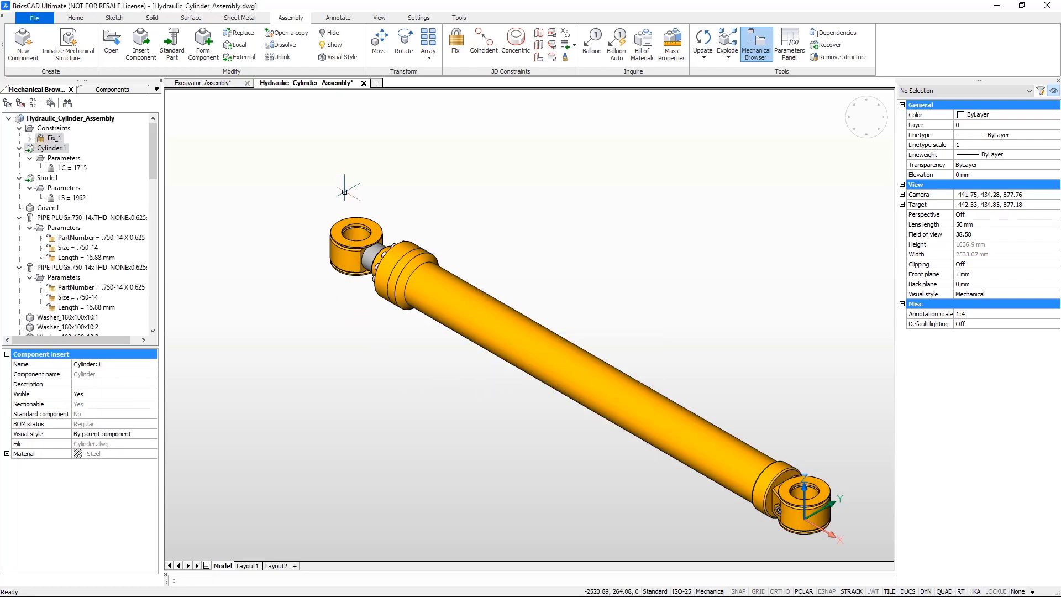
Step: Select the Stock with its pipe plug and two washers, and combine these four components with a Rigid Set constraint
{"action": "left_click", "coordinate": [362, 189]}
{"action": "left_click", "coordinate": [273, 360]}
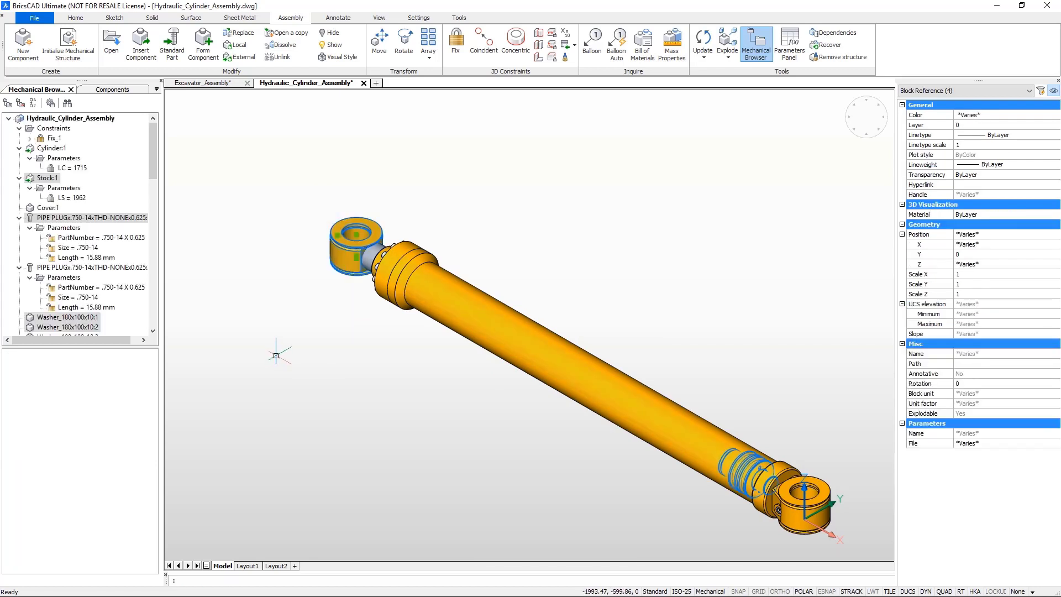
{"action": "mouse_move", "coordinate": [274, 360]}
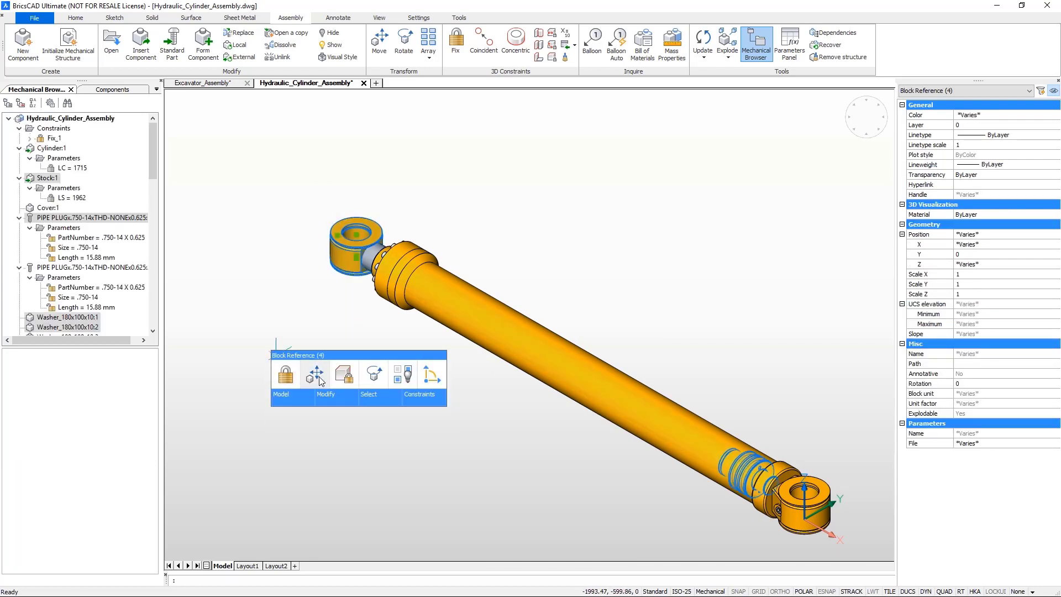
{"action": "left_click", "coordinate": [344, 377]}
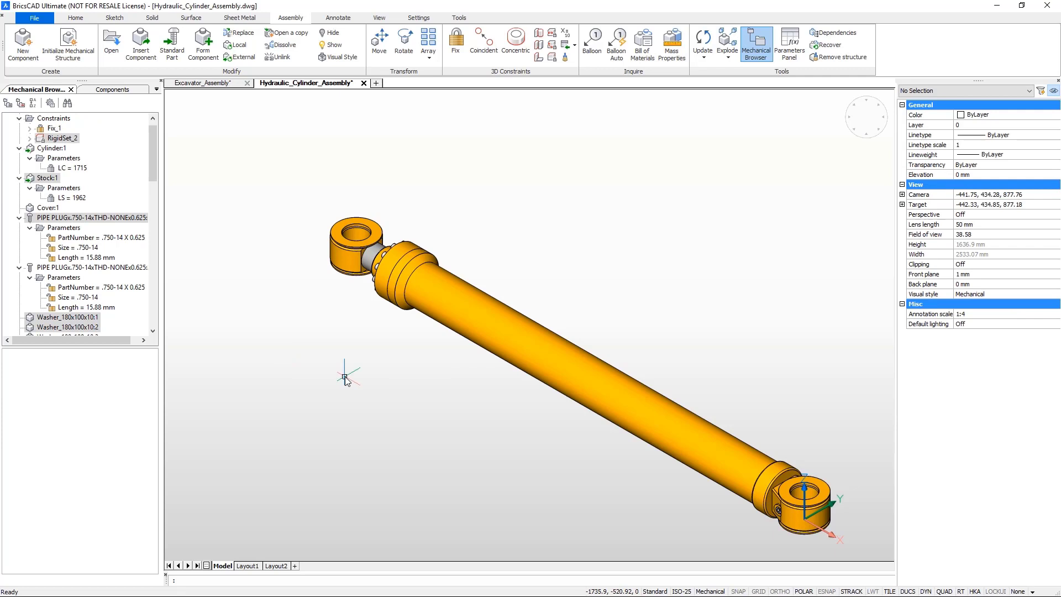
Step: Add a new parameter to the hydraulic cylinder assembly, name it Offset and set its expression to 0
{"action": "left_click_drag", "start_coordinate": [155, 174], "coordinate": [157, 143]}
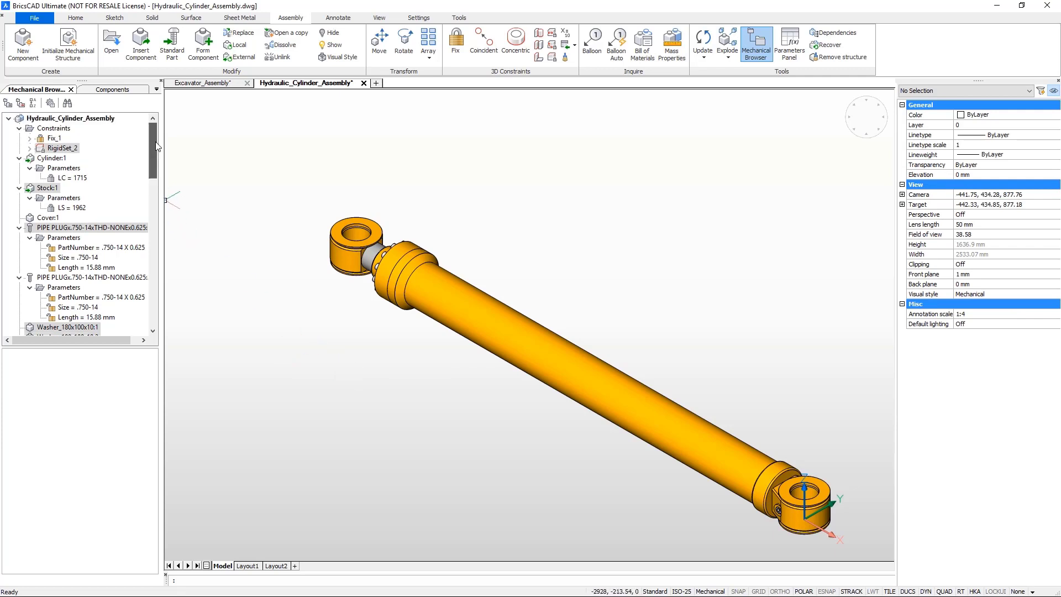
{"action": "left_click", "coordinate": [82, 119]}
{"action": "right_click", "coordinate": [78, 119]}
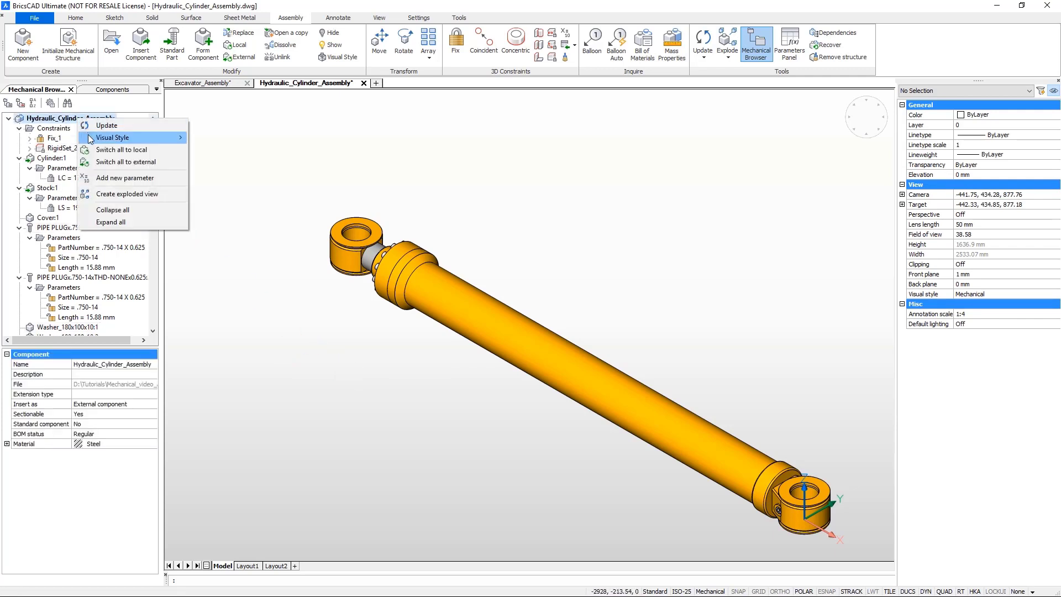
{"action": "left_click", "coordinate": [88, 177]}
{"action": "left_click", "coordinate": [60, 139]}
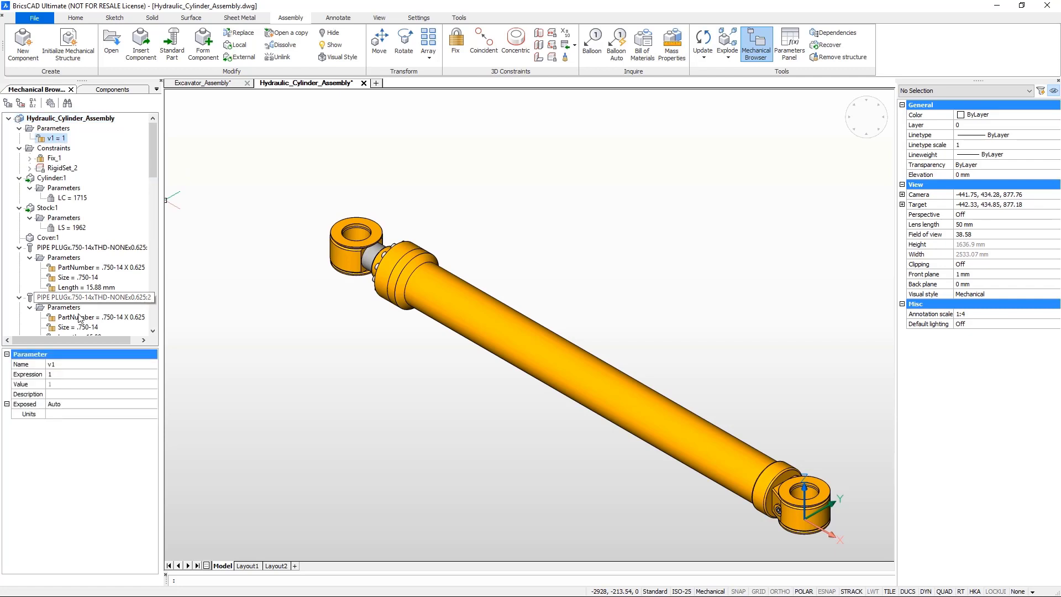
{"action": "left_click", "coordinate": [81, 365]}
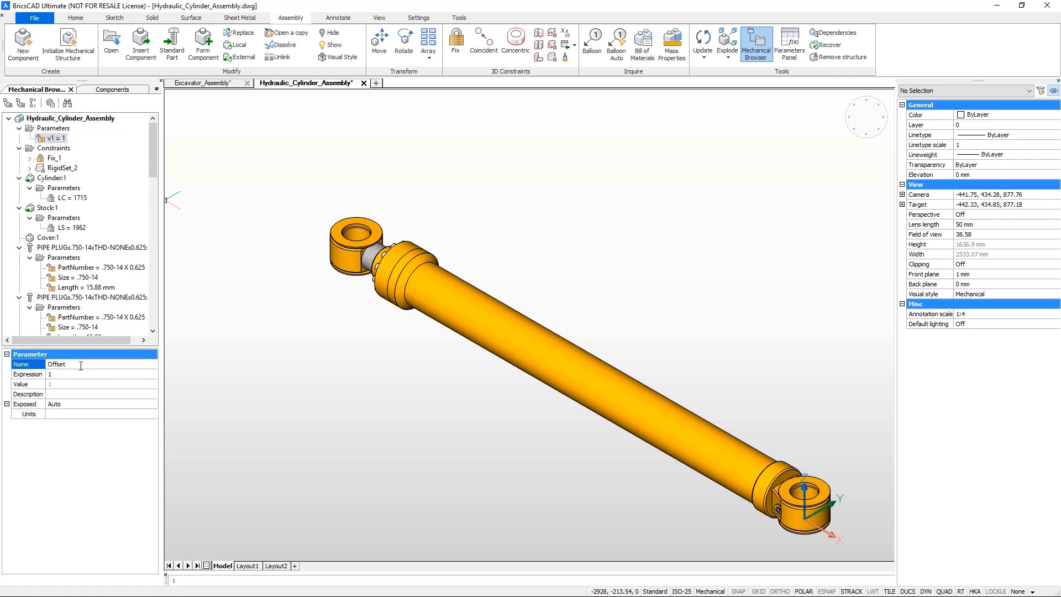
{"action": "key", "text": "Tab"}
{"action": "key", "text": "Return"}
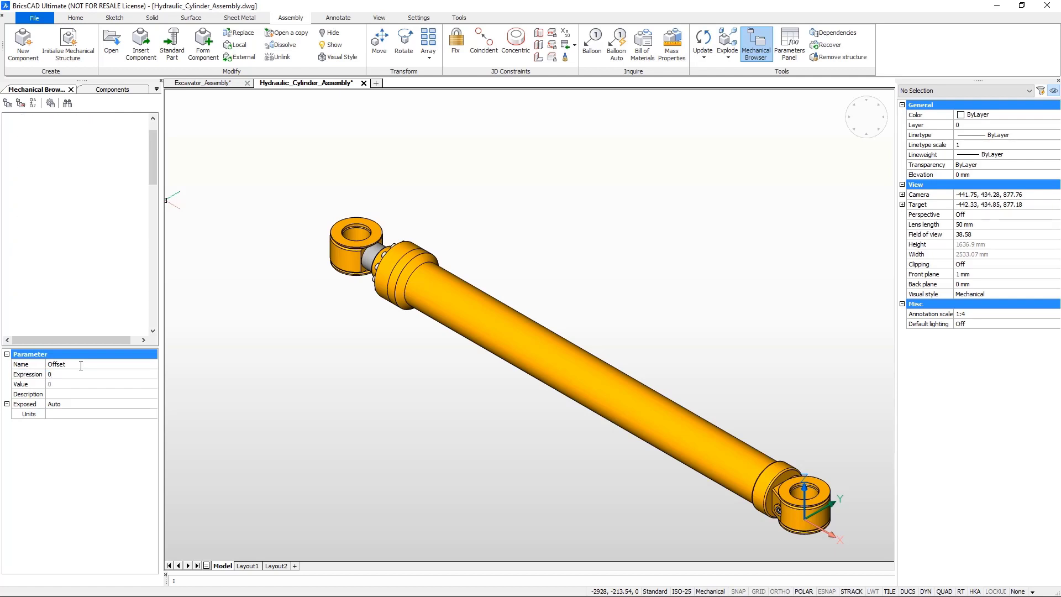
Step: Add a Distance constraint between the eye holes at the two ends of the hydraulic cylinder, with the value 2200+Offset
{"action": "left_click", "coordinate": [539, 45]}
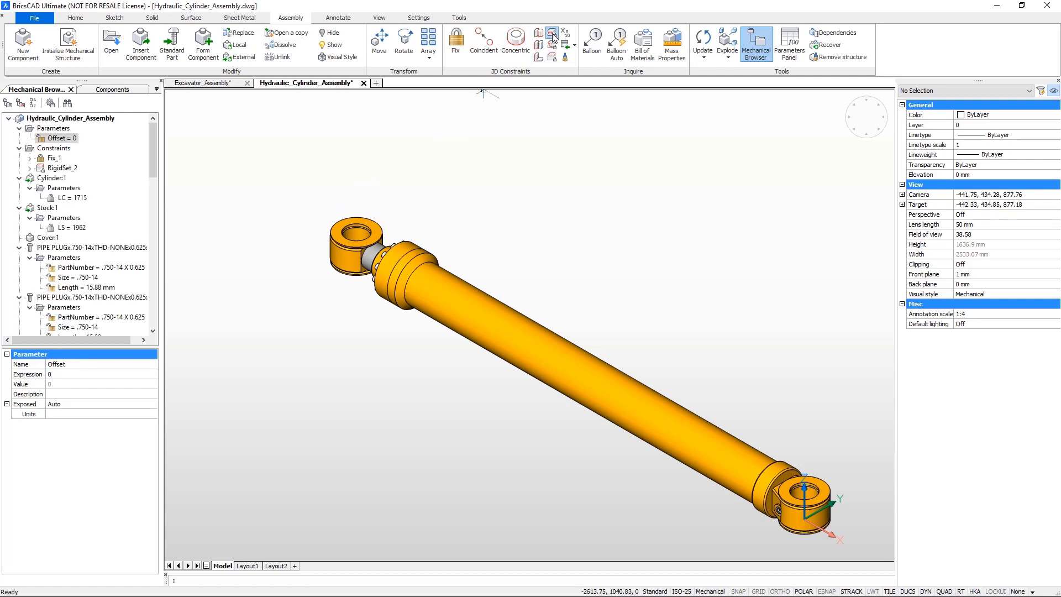
{"action": "left_click", "coordinate": [357, 234]}
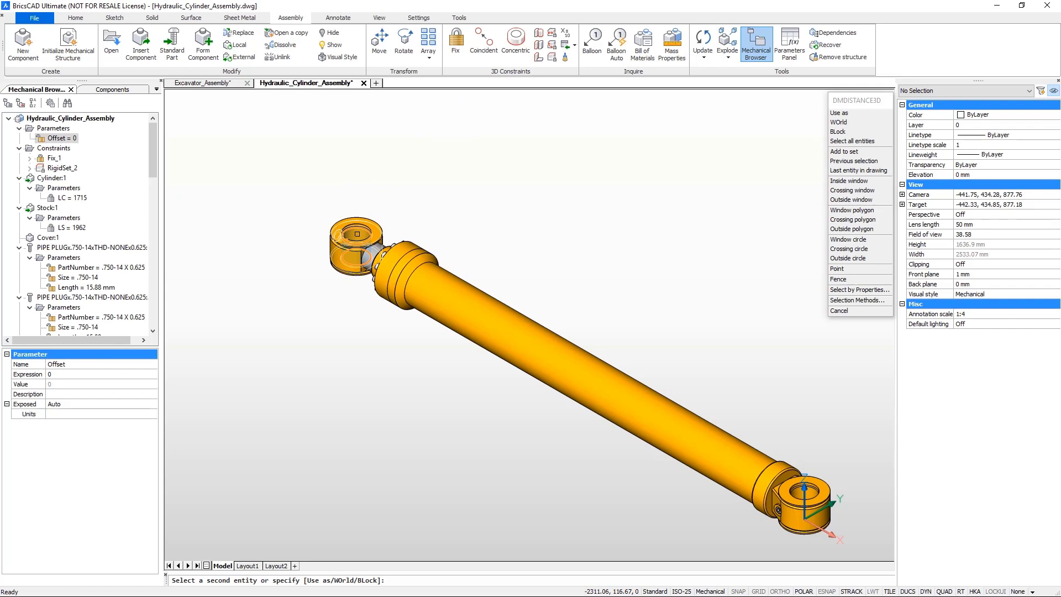
{"action": "left_click", "coordinate": [795, 486]}
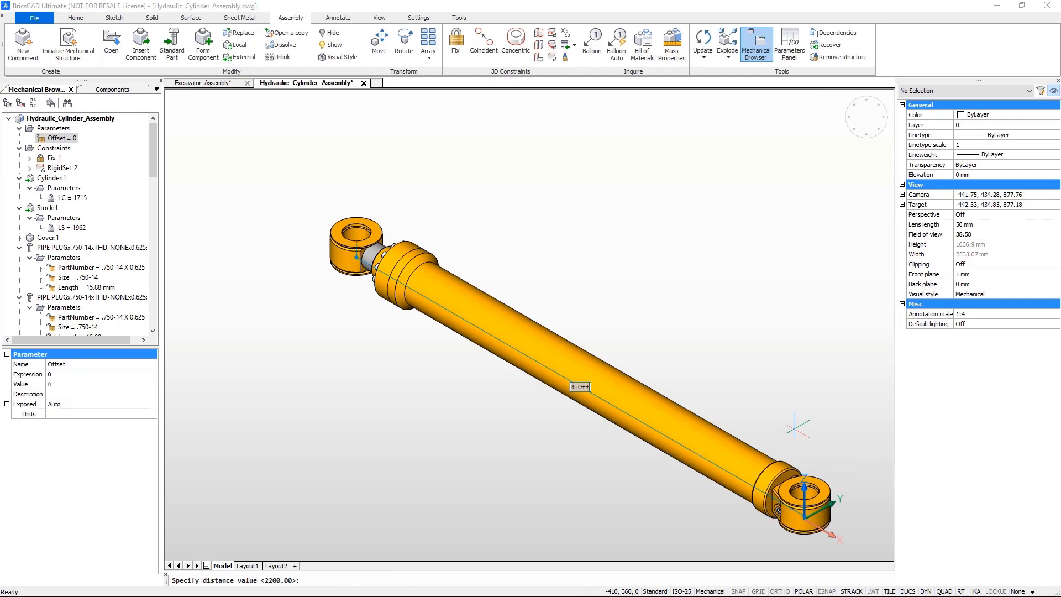
{"action": "type", "text": "2200+Offset"}
{"action": "key", "text": "Return"}
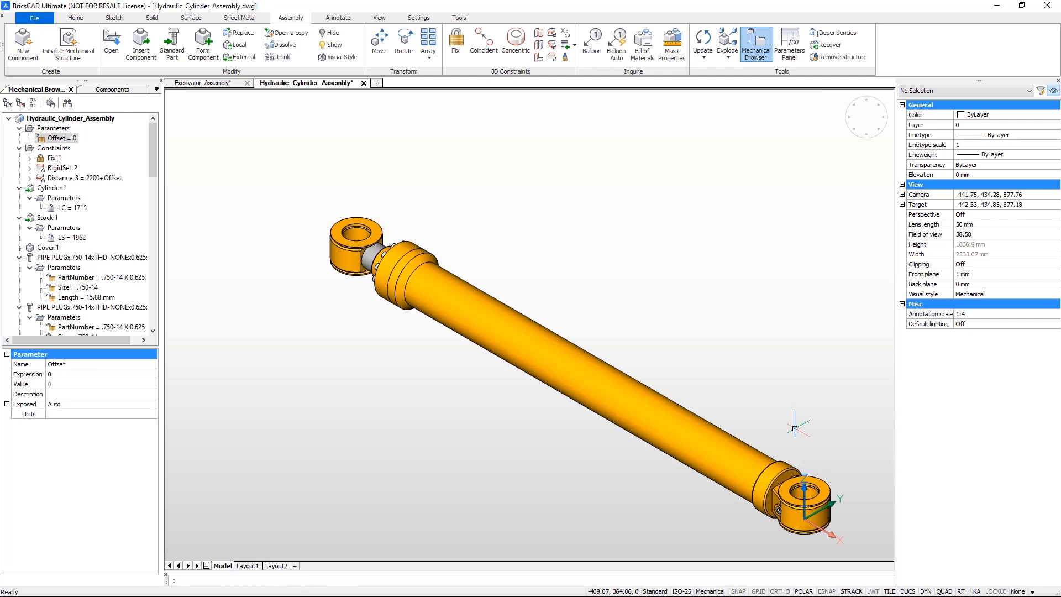
Step: Set the expression of the hydraulic cylinder assembly's Offset parameter to 500
{"action": "left_click", "coordinate": [101, 178]}
{"action": "left_click", "coordinate": [62, 139]}
{"action": "left_click", "coordinate": [63, 373]}
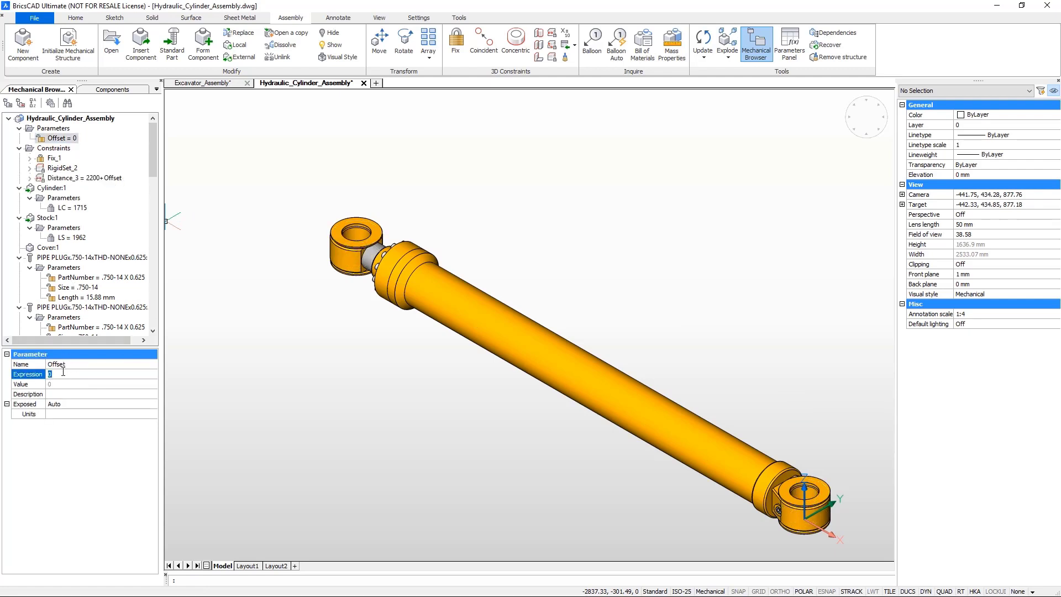
{"action": "key", "text": "Return"}
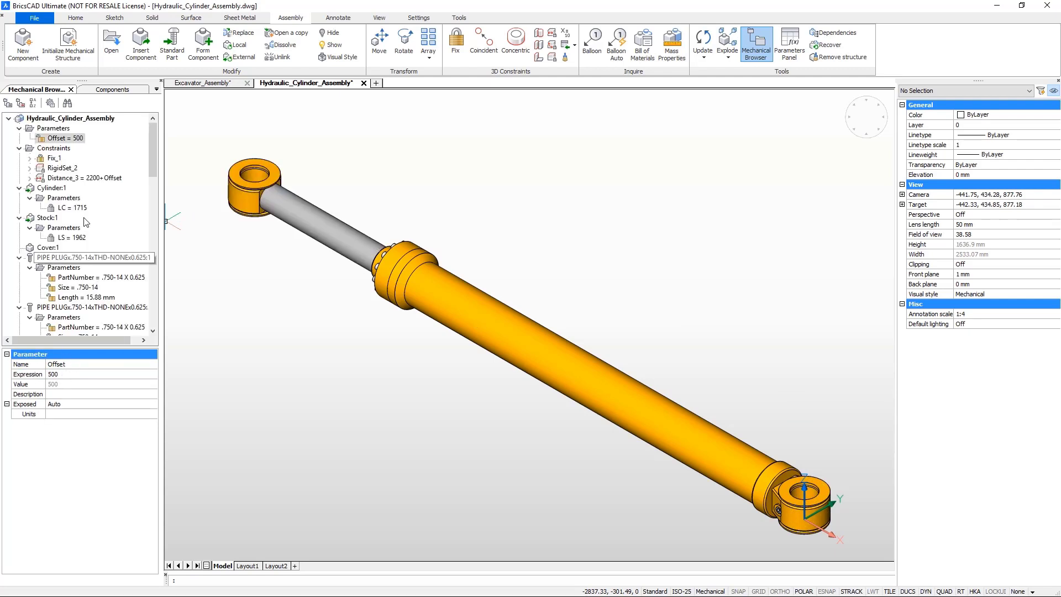
Step: Return the Offset parameter of the hydraulic cylinder assembly to 0
{"action": "right_click", "coordinate": [66, 139]}
{"action": "left_click", "coordinate": [82, 172]}
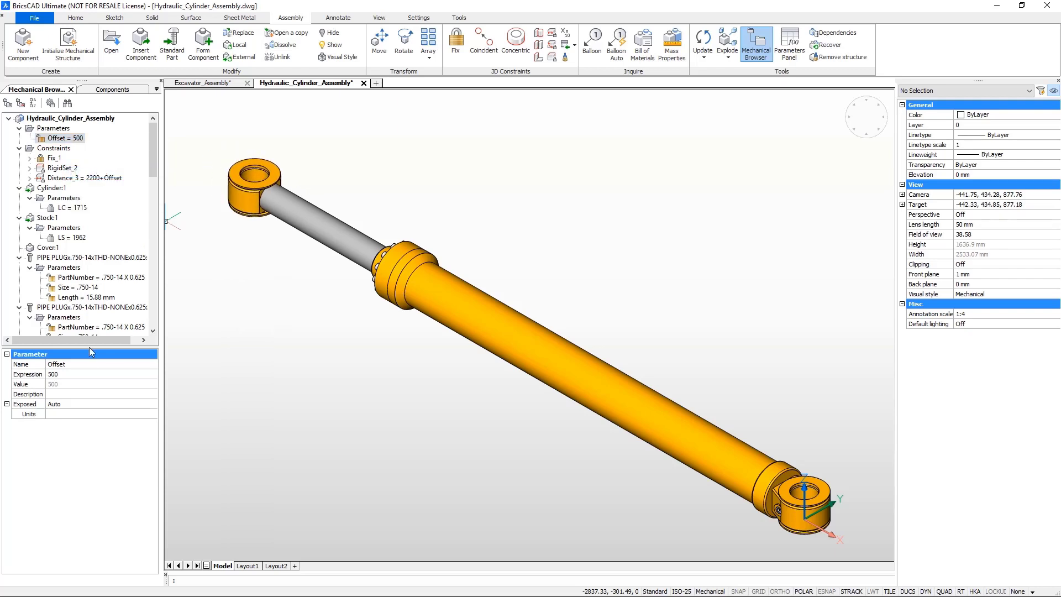
{"action": "left_click", "coordinate": [91, 374]}
{"action": "type", "text": "0"}
{"action": "key", "text": "Return"}
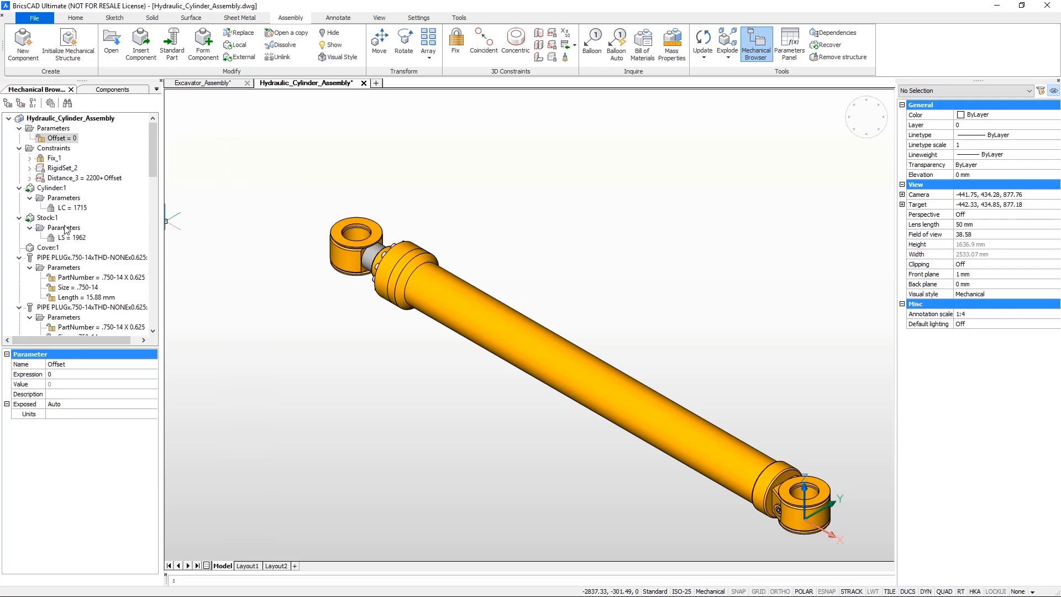
Step: Save the hydraulic cylinder drawing, then switch to Excavator_Assembly and update the Hydraulic_Cylinder_Assembly:1 component there
{"action": "left_click", "coordinate": [76, 17]}
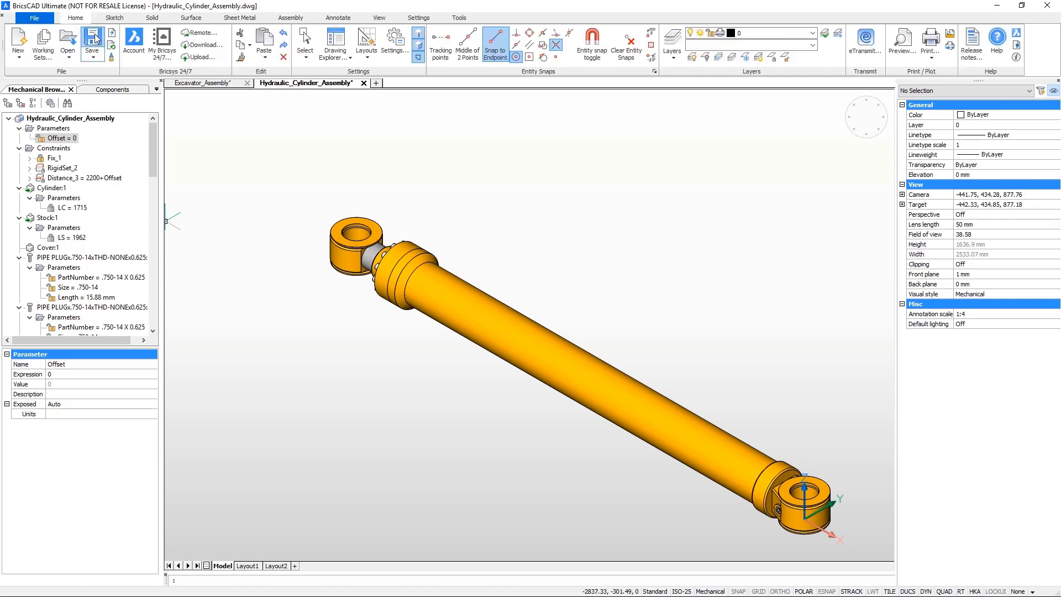
{"action": "left_click", "coordinate": [93, 39]}
{"action": "left_click", "coordinate": [186, 84]}
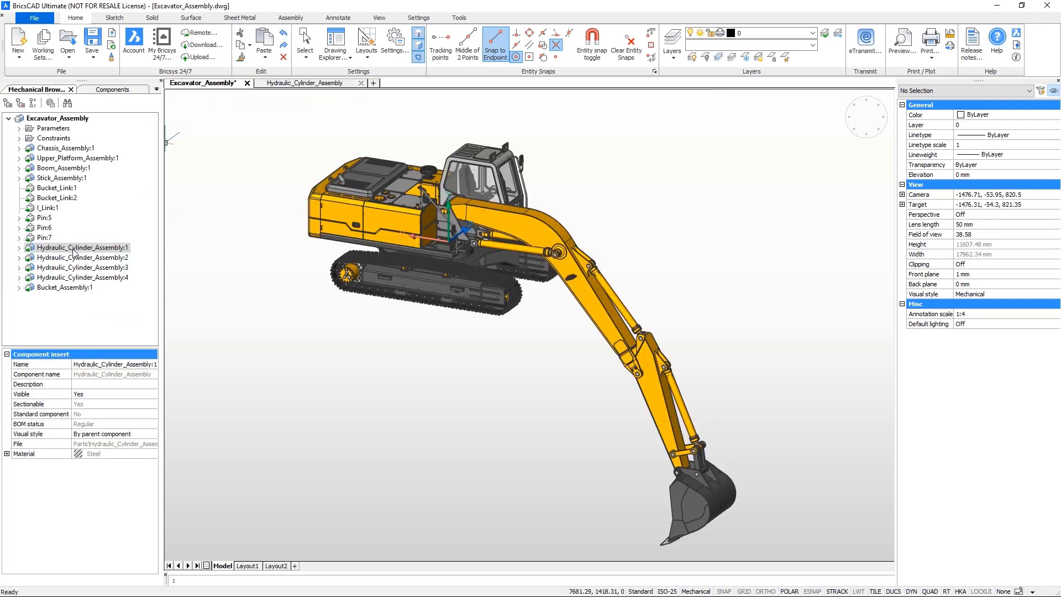
{"action": "right_click", "coordinate": [75, 251]}
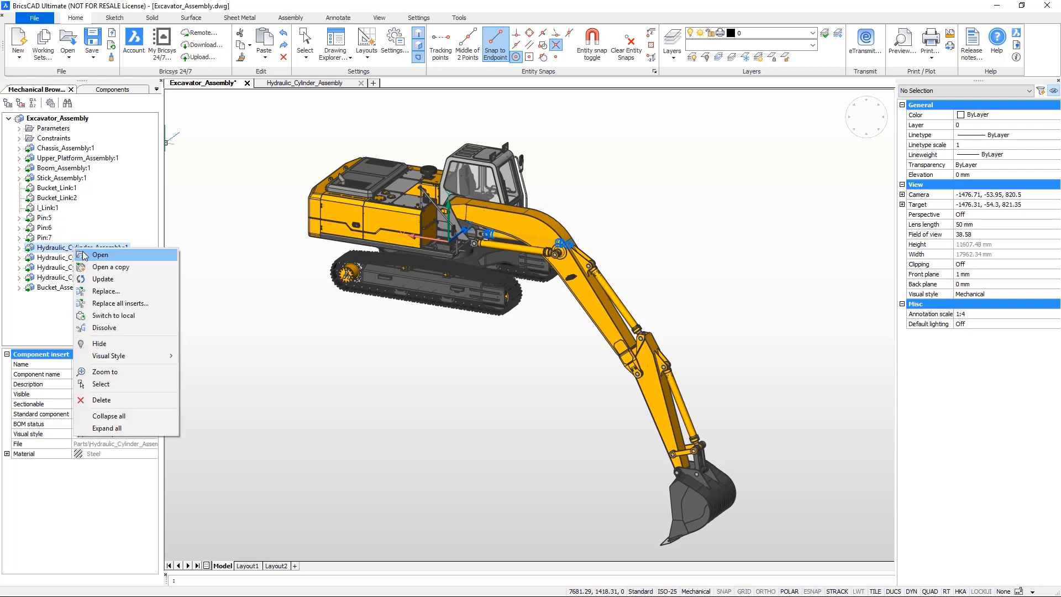
{"action": "left_click", "coordinate": [88, 279]}
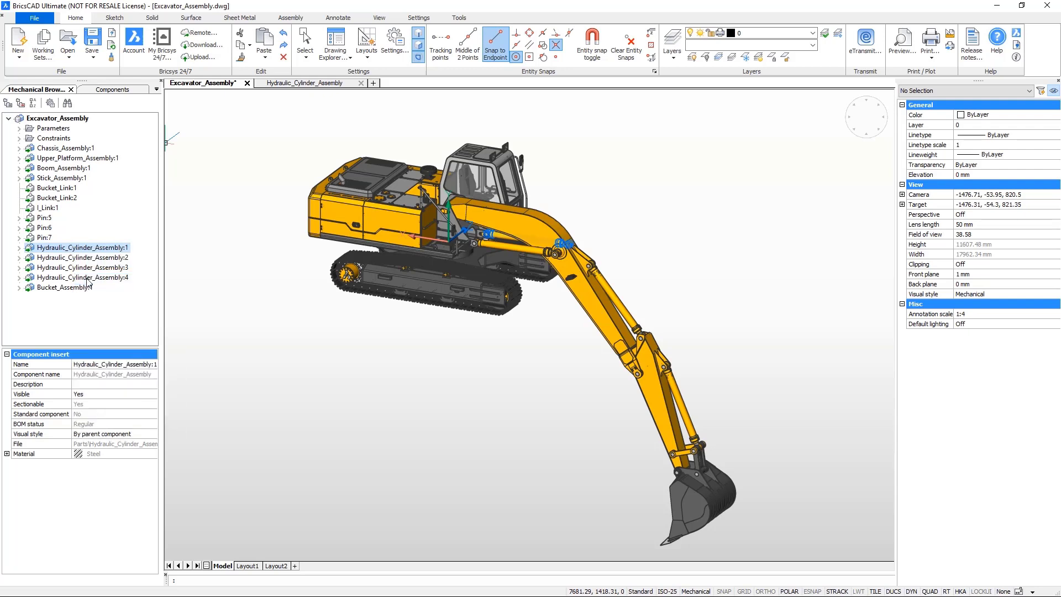
Step: Link the Offset parameter of Hydraulic_Cylinder_Assembly:1 to an Offset parameter of the excavator assembly
{"action": "left_click", "coordinate": [20, 247]}
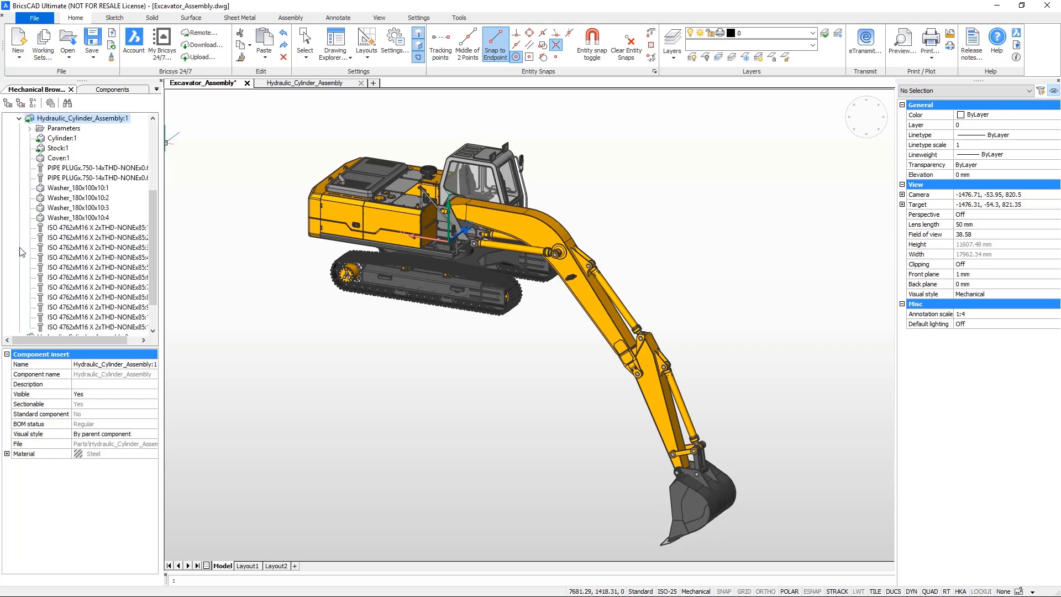
{"action": "left_click", "coordinate": [30, 128]}
{"action": "left_click", "coordinate": [53, 139]}
{"action": "right_click", "coordinate": [54, 139]}
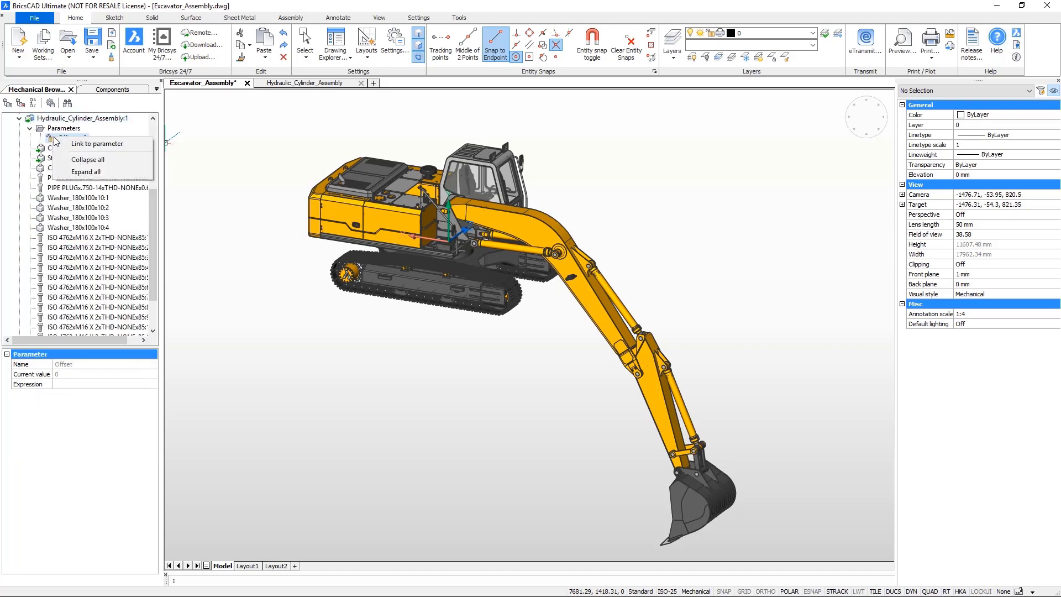
{"action": "left_click", "coordinate": [69, 145]}
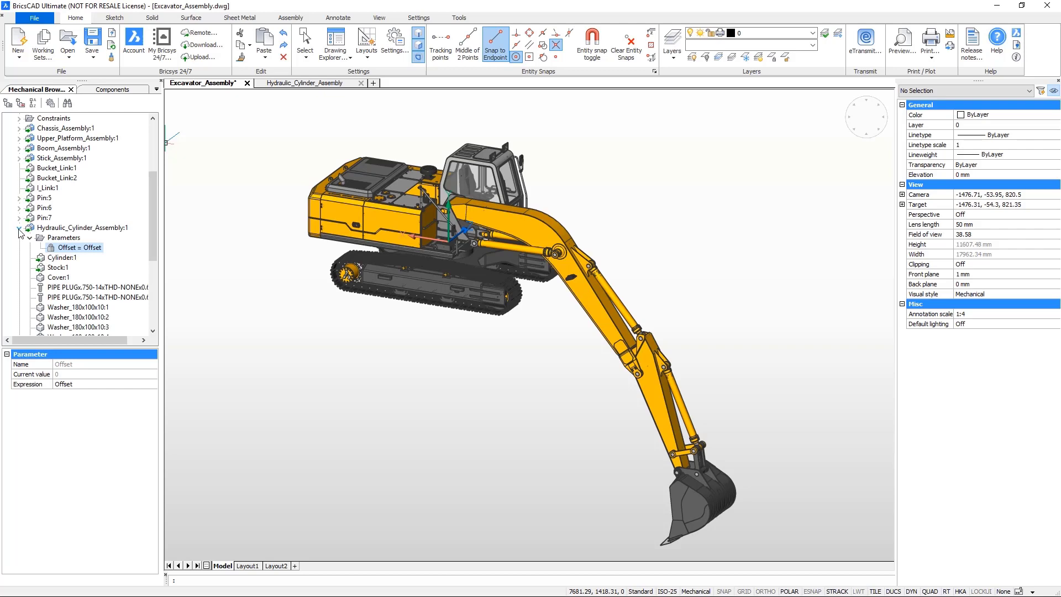
{"action": "left_click", "coordinate": [19, 228]}
Step: Link the Offset parameter of Hydraulic_Cylinder_Assembly:2 to the excavator assembly's Offset parameter
{"action": "left_click", "coordinate": [19, 307]}
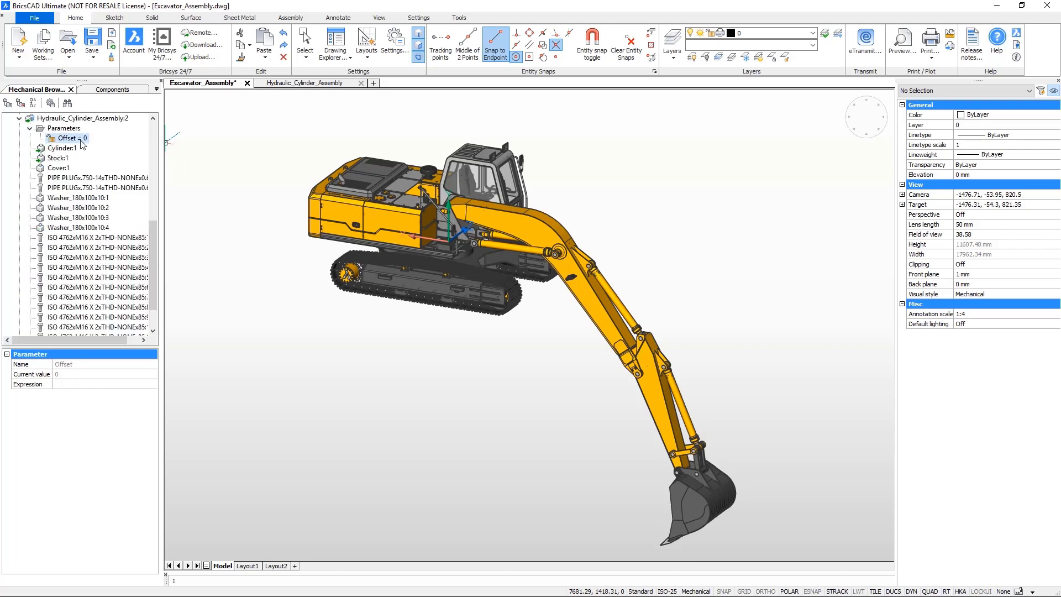
{"action": "right_click", "coordinate": [82, 144]}
{"action": "left_click", "coordinate": [89, 144]}
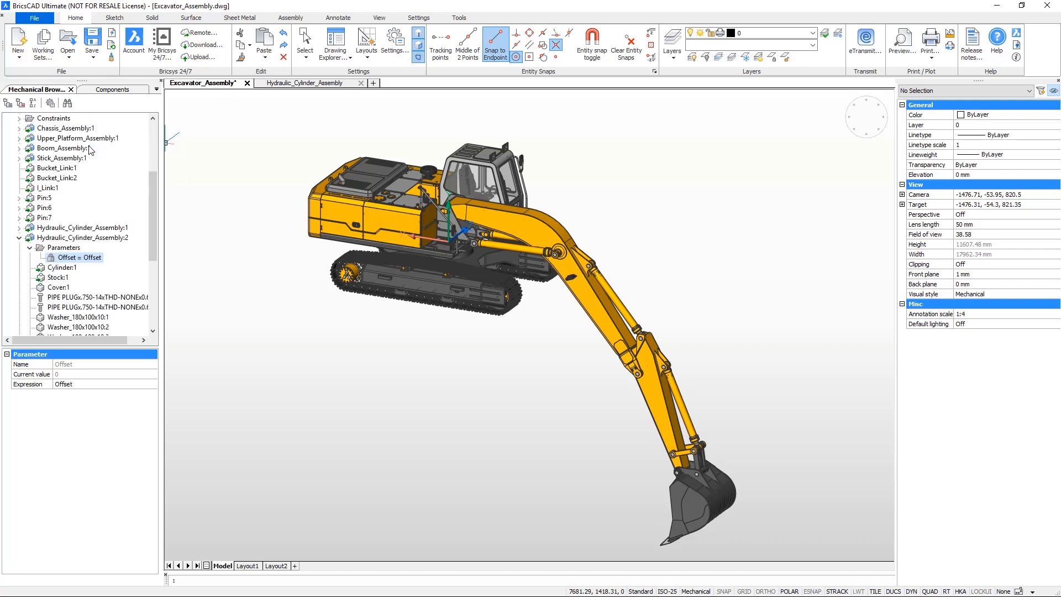
{"action": "left_click", "coordinate": [19, 238]}
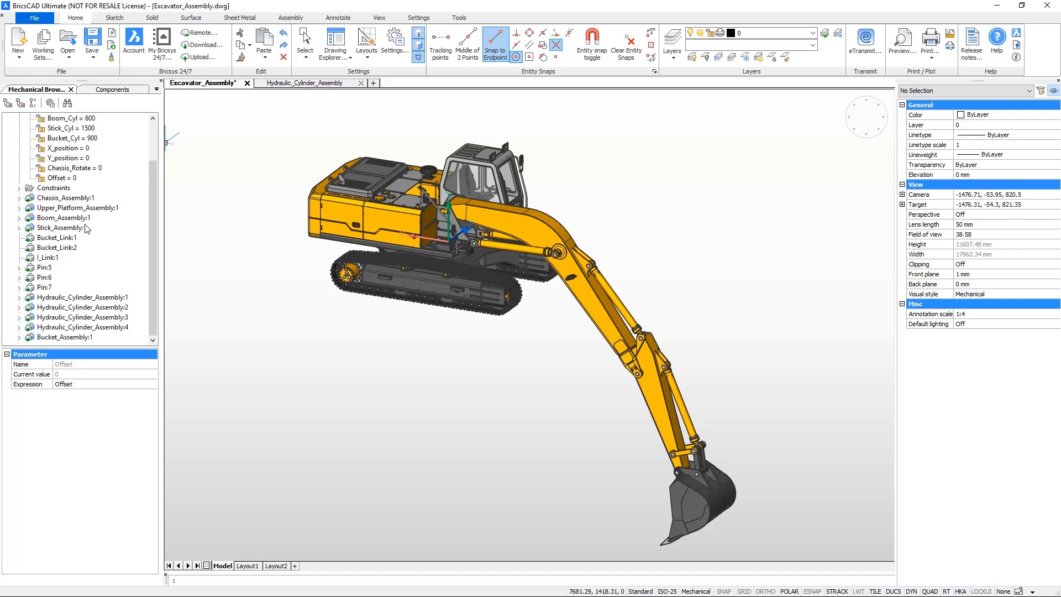
Step: Rename the excavator assembly's Offset parameter to Boom_Offset and set its expression to 100
{"action": "left_click", "coordinate": [62, 177]}
{"action": "left_click", "coordinate": [77, 365]}
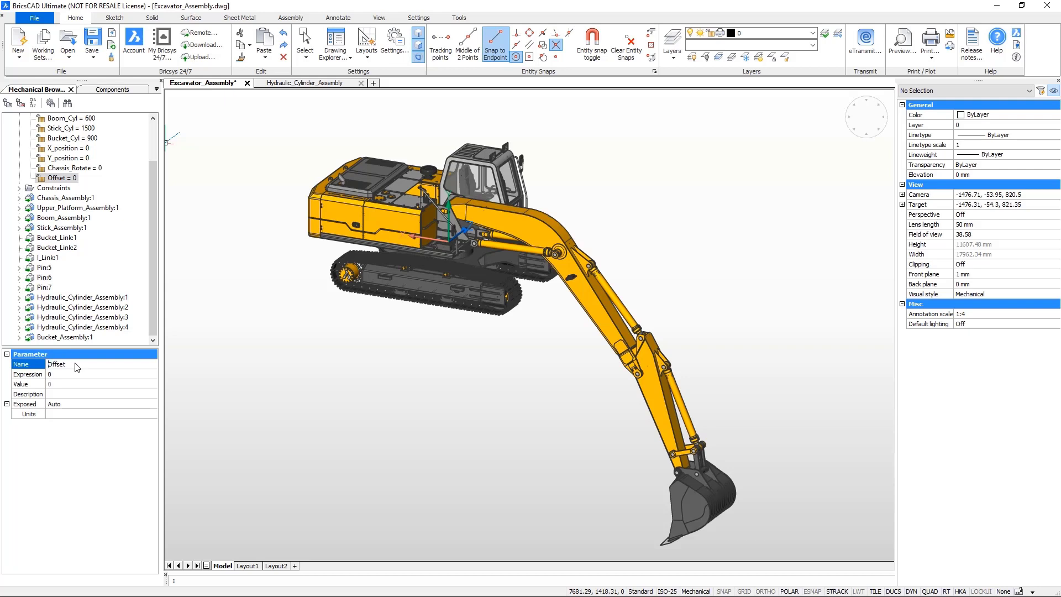
{"action": "type", "text": "_"}
{"action": "key", "text": "Tab"}
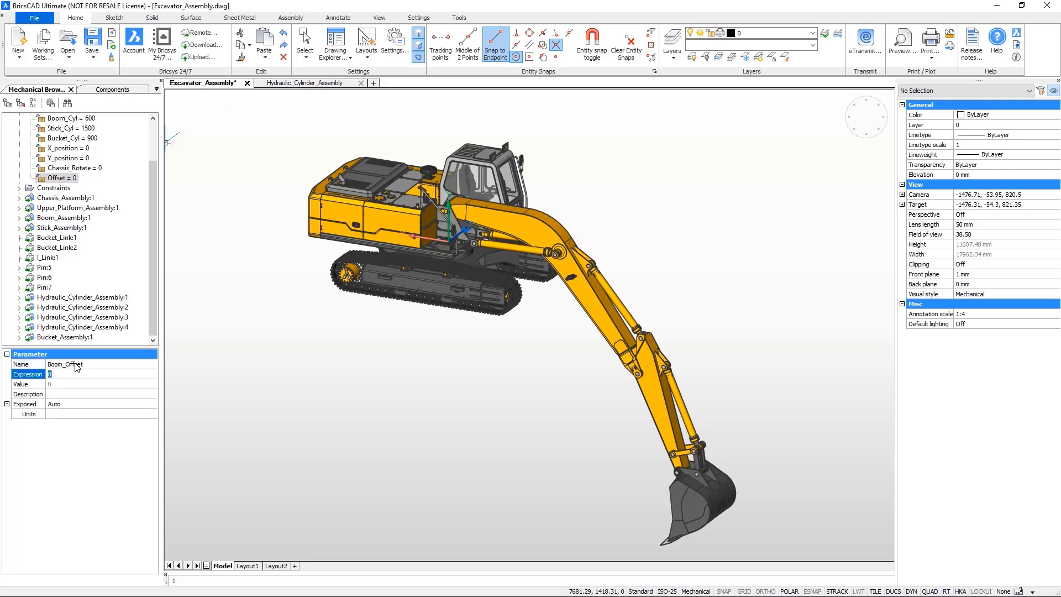
{"action": "type", "text": "100"}
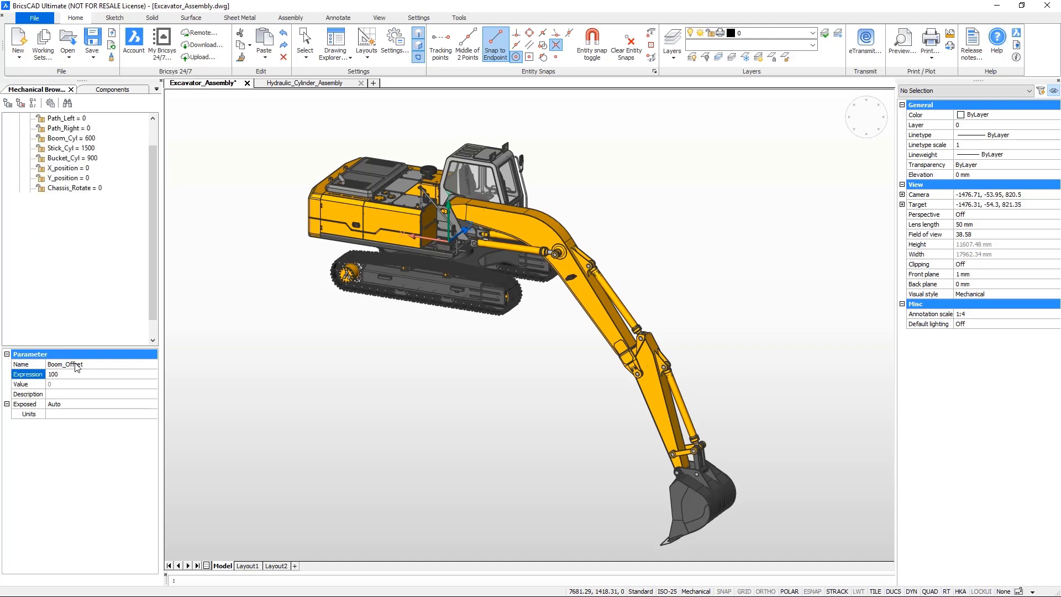
{"action": "key", "text": "Return"}
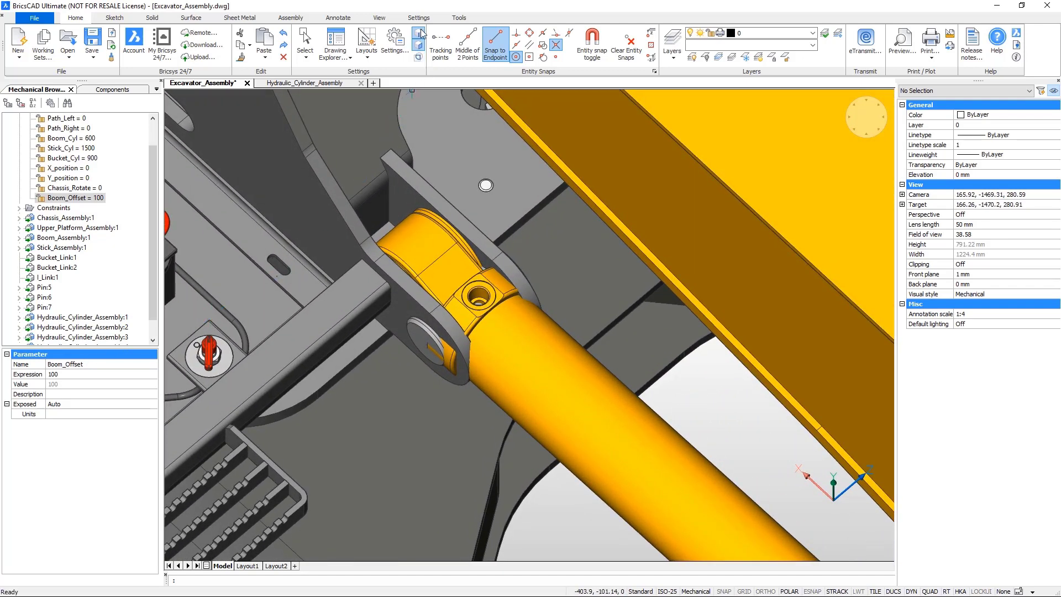
Step: Add a Concentric constraint between the first boom cylinder's lower eye and the pin in the upper platform's bracket
{"action": "left_click", "coordinate": [290, 17]}
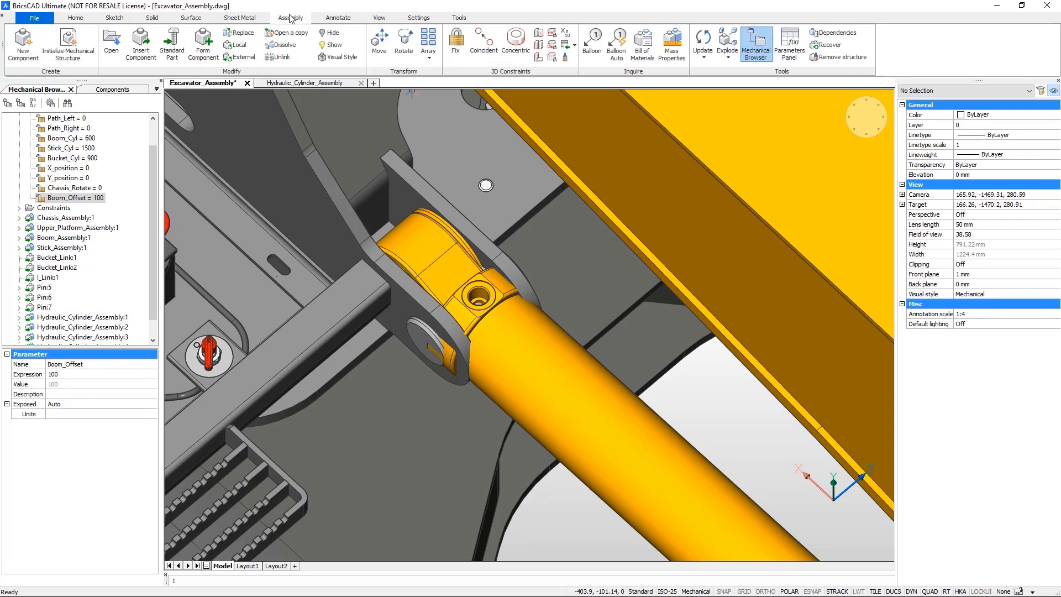
{"action": "left_click", "coordinate": [516, 40]}
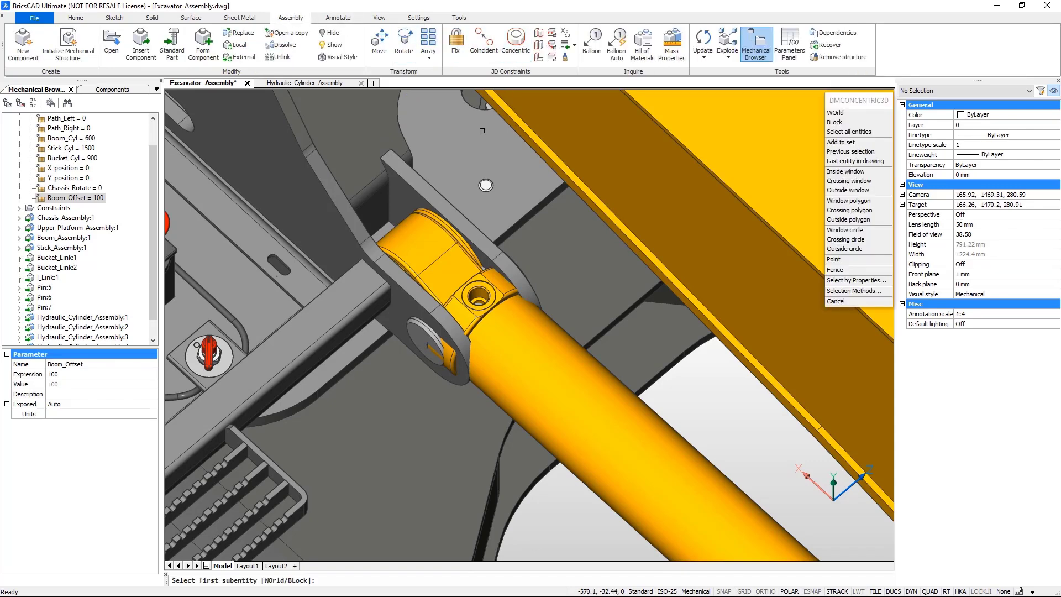
{"action": "left_click", "coordinate": [419, 254]}
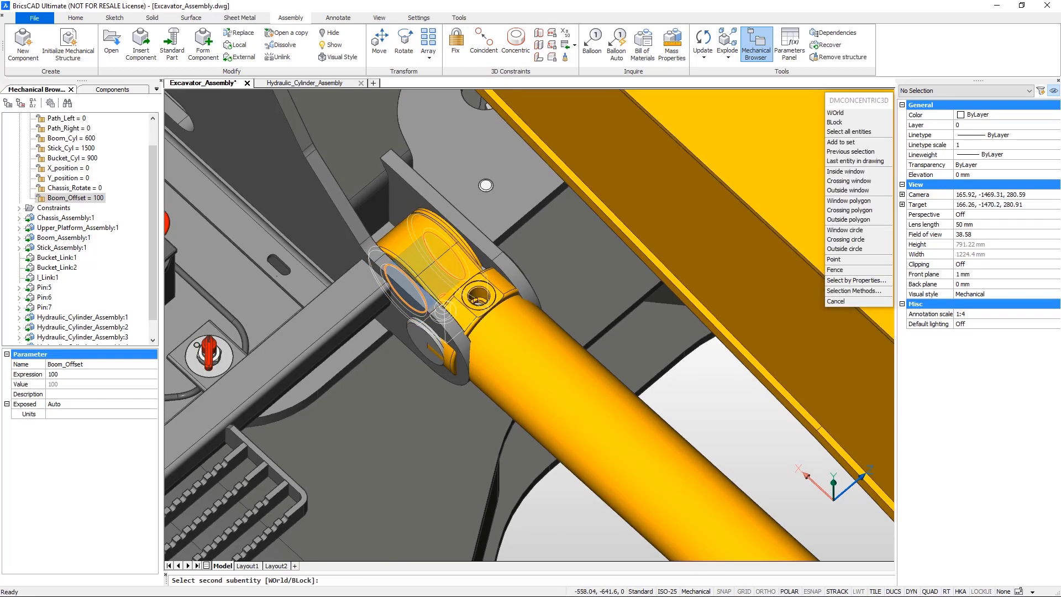
{"action": "left_click", "coordinate": [475, 300]}
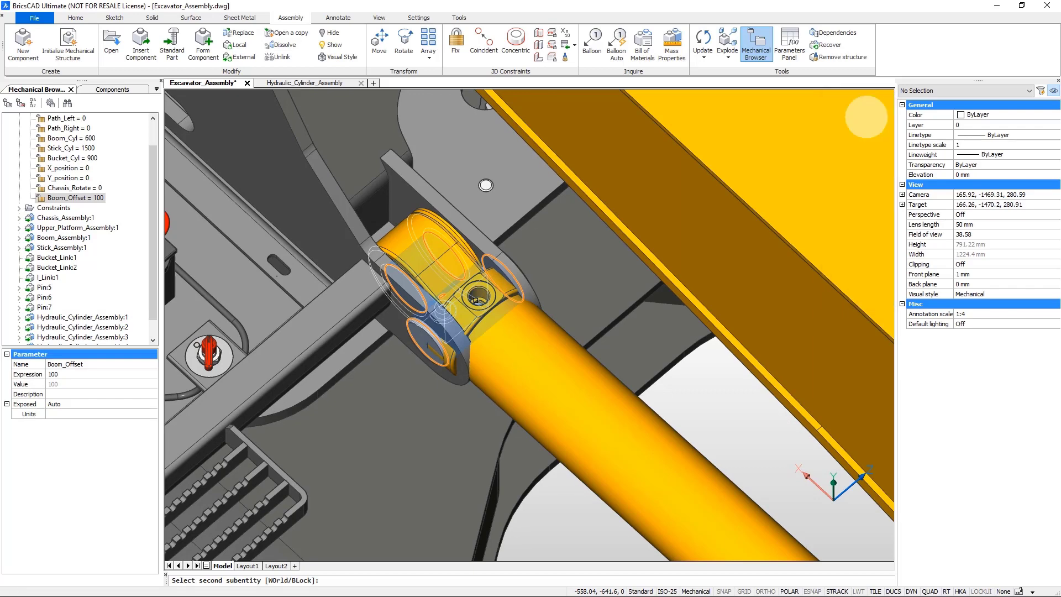
{"action": "left_click", "coordinate": [475, 300]}
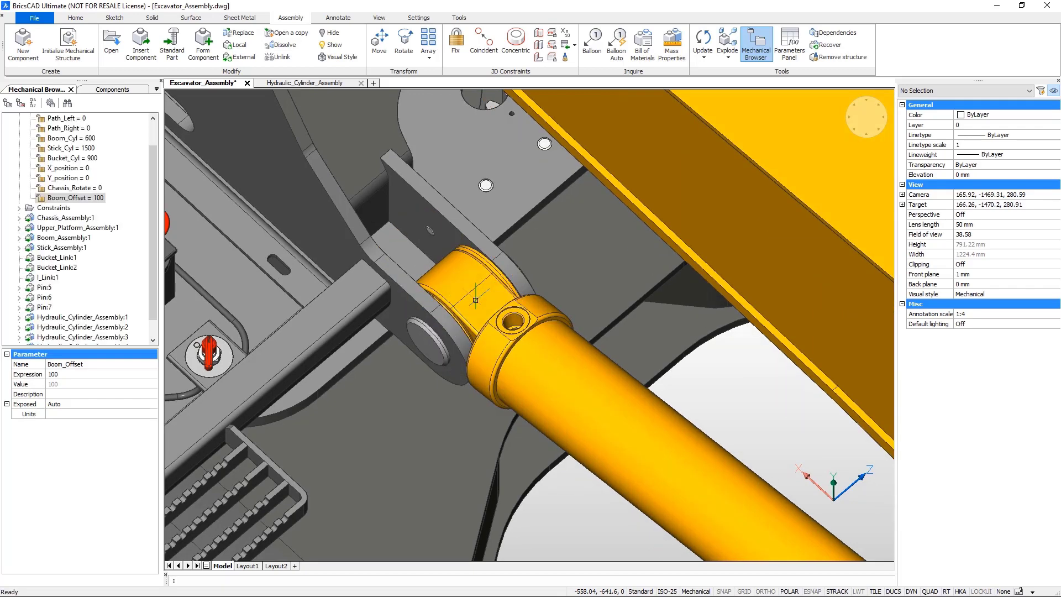
Step: Add a Concentric constraint between the platform pin beside the cab and the eye of the second boom cylinder
{"action": "scroll", "coordinate": [453, 475], "scroll_direction": "down", "scroll_amount": 3}
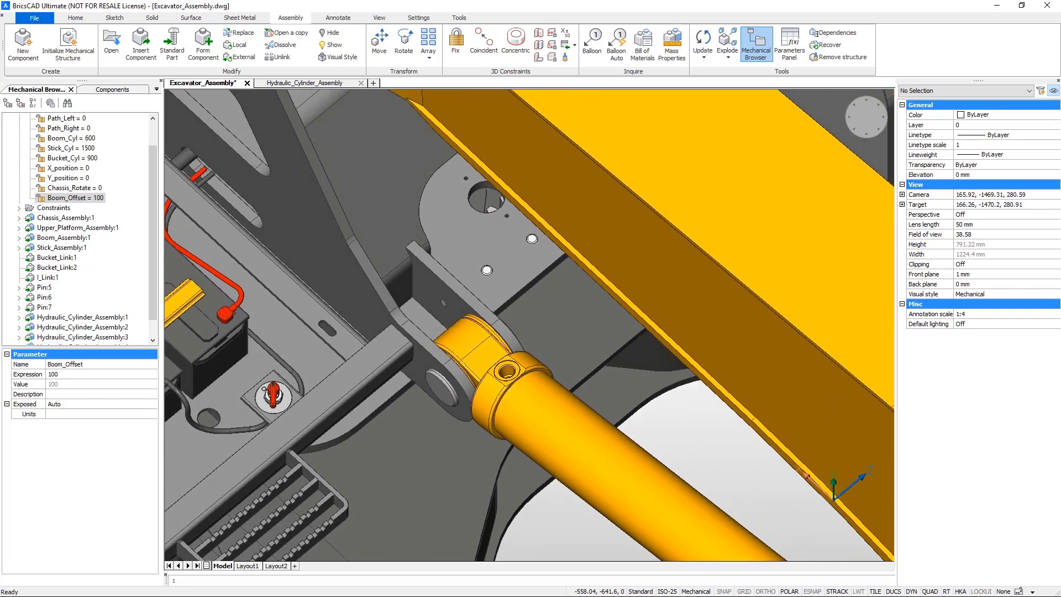
{"action": "middle_click_drag", "start_coordinate": [531, 315], "coordinate": [479, 283], "text": "shift"}
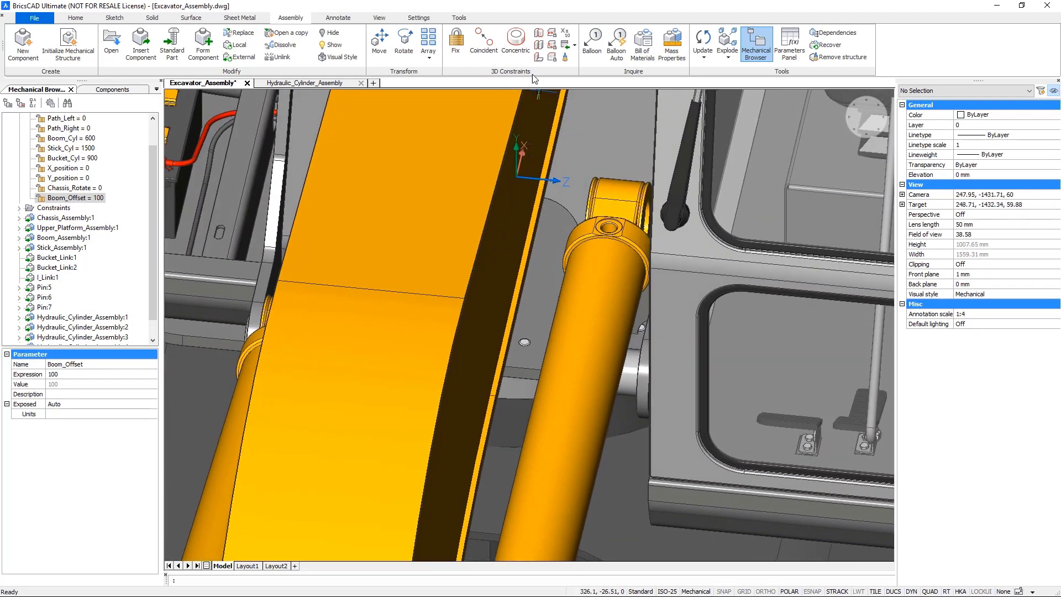
{"action": "left_click", "coordinate": [516, 39]}
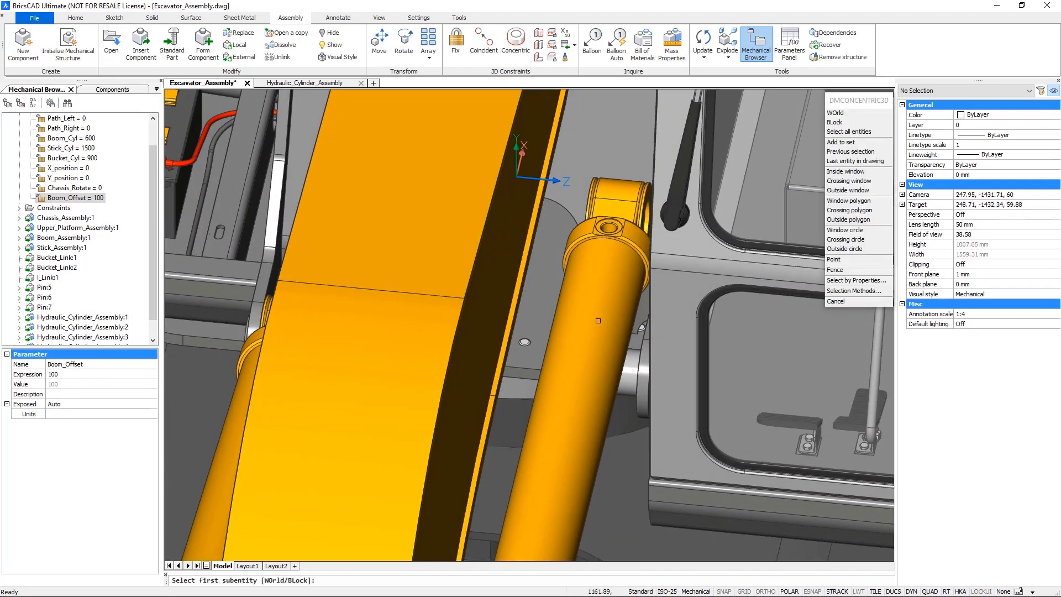
{"action": "left_click", "coordinate": [631, 370]}
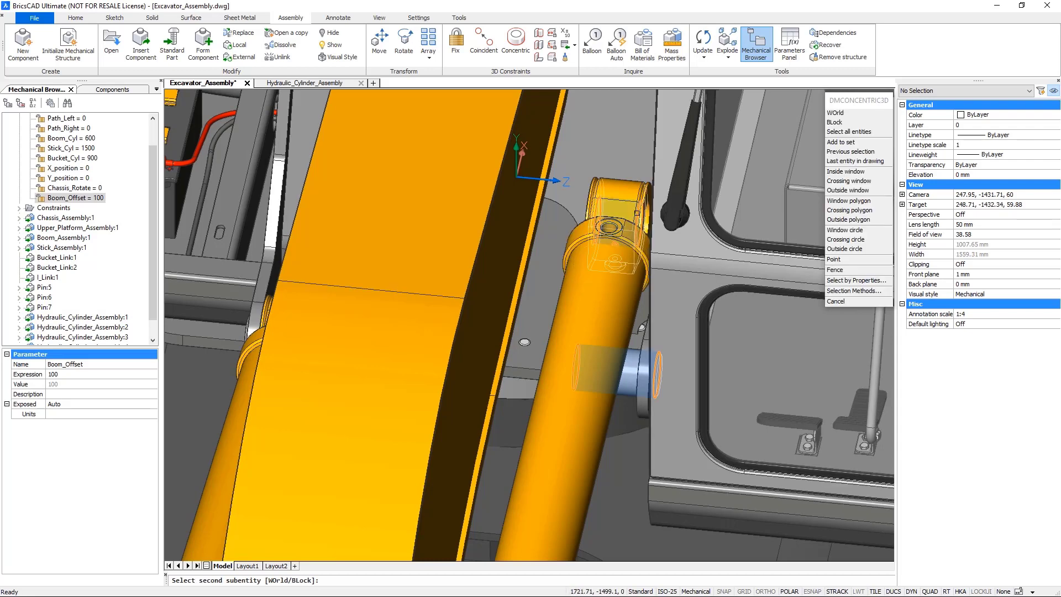
{"action": "left_click", "coordinate": [637, 212]}
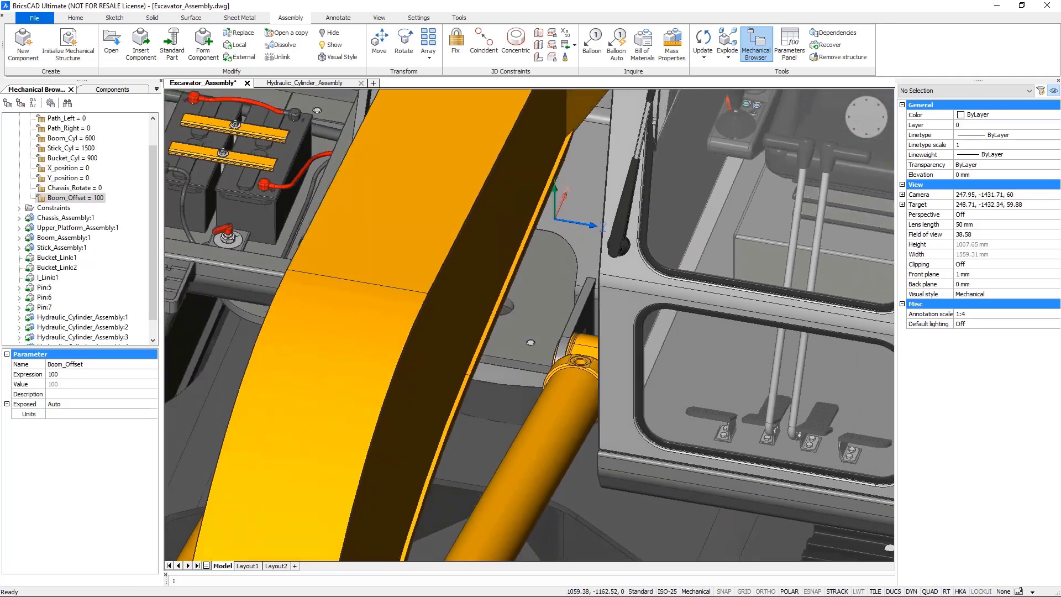
Step: Set the Boom_Offset parameter of the excavator assembly to 500
{"action": "scroll", "coordinate": [530, 326], "scroll_direction": "down", "scroll_amount": 10}
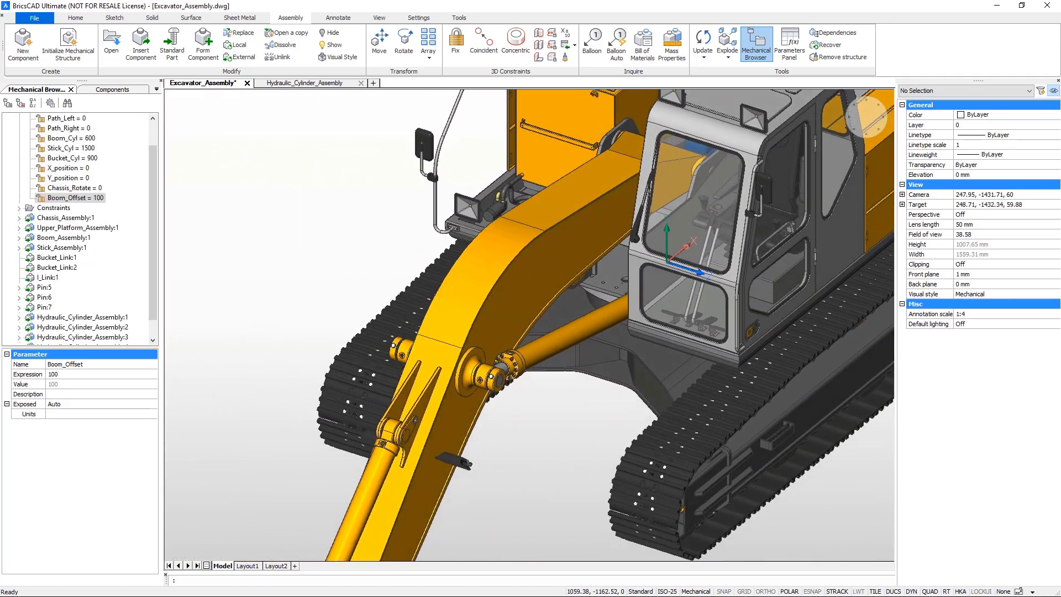
{"action": "scroll", "coordinate": [529, 326], "scroll_direction": "down", "scroll_amount": 10}
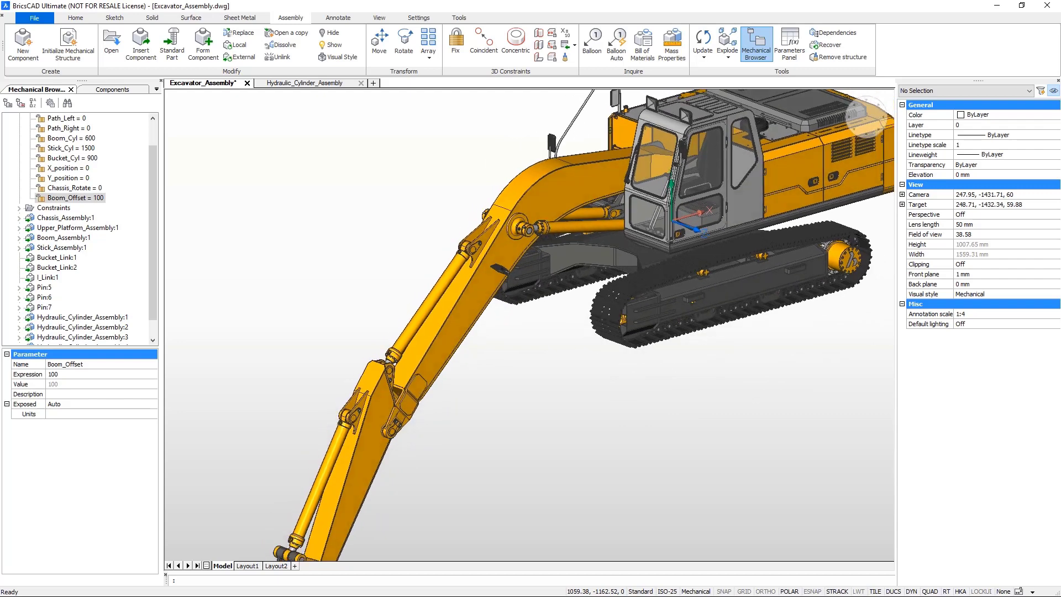
{"action": "scroll", "coordinate": [530, 326], "scroll_direction": "down", "scroll_amount": 10}
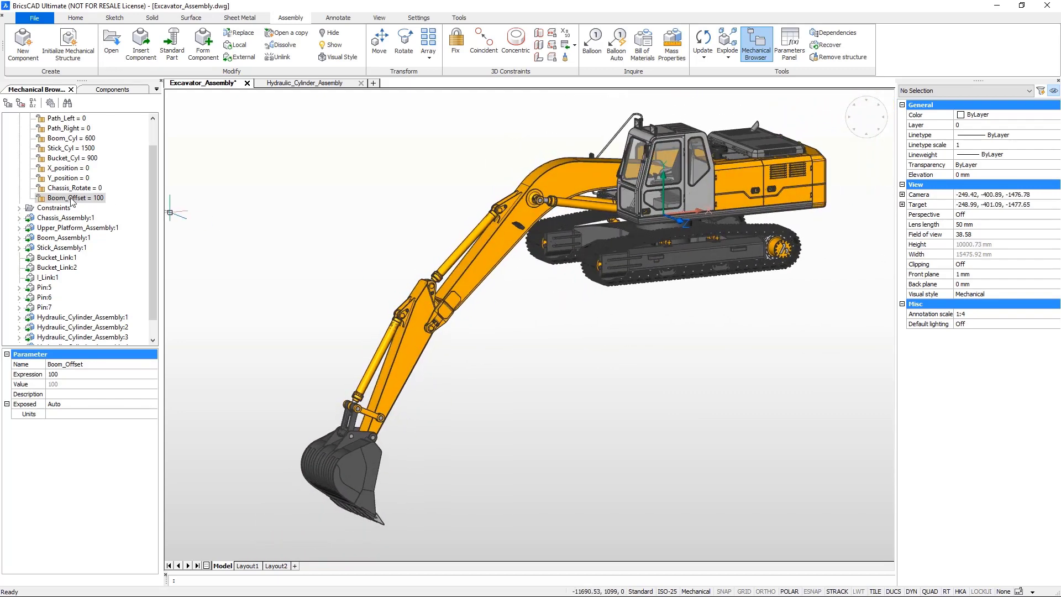
{"action": "left_click", "coordinate": [71, 375]}
{"action": "type", "text": "500"}
{"action": "key", "text": "Return"}
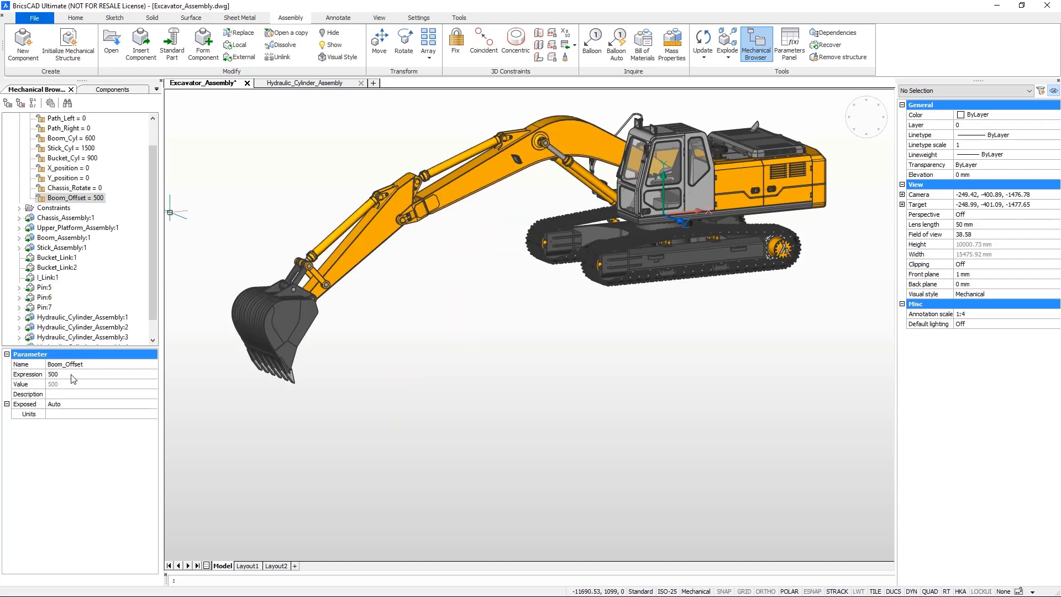
Step: Link the Offset parameter of Hydraulic_Cylinder_Assembly:3 to an Offset parameter of the excavator assembly
{"action": "left_click", "coordinate": [19, 337]}
{"action": "left_click", "coordinate": [65, 138]}
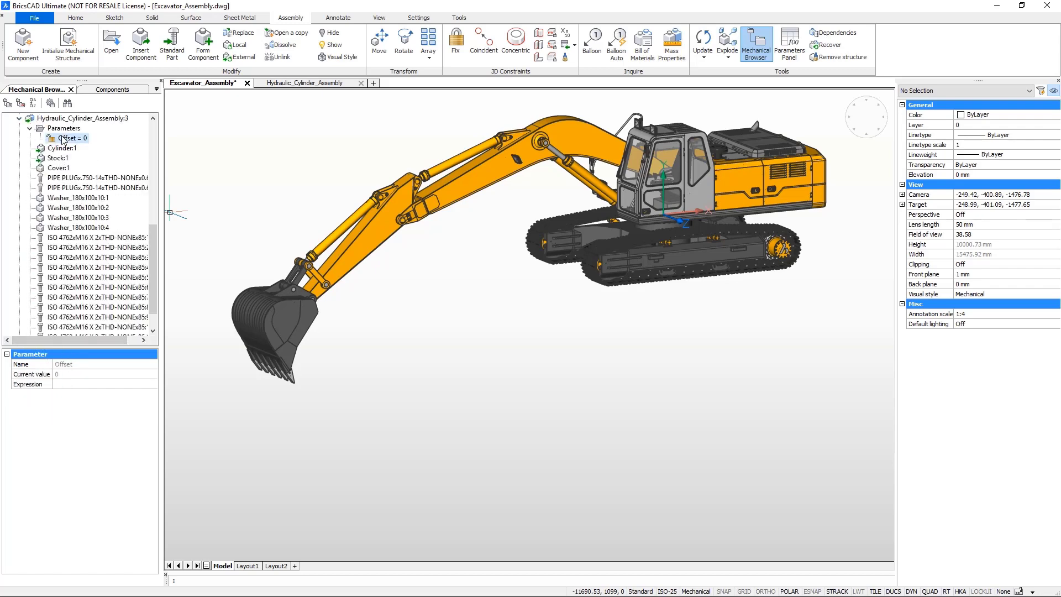
{"action": "right_click", "coordinate": [63, 140]}
{"action": "left_click", "coordinate": [69, 145]}
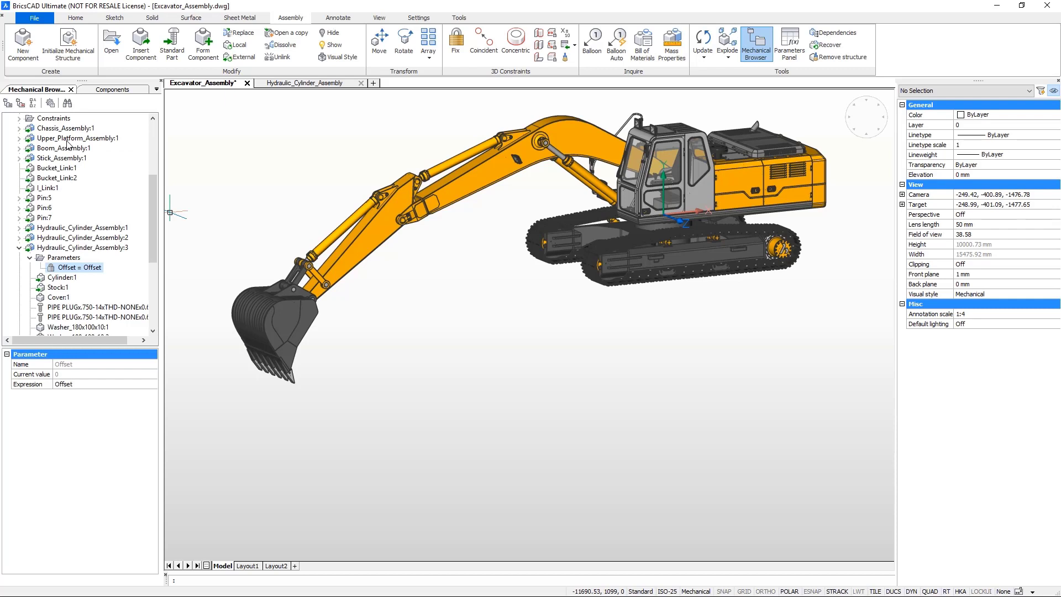